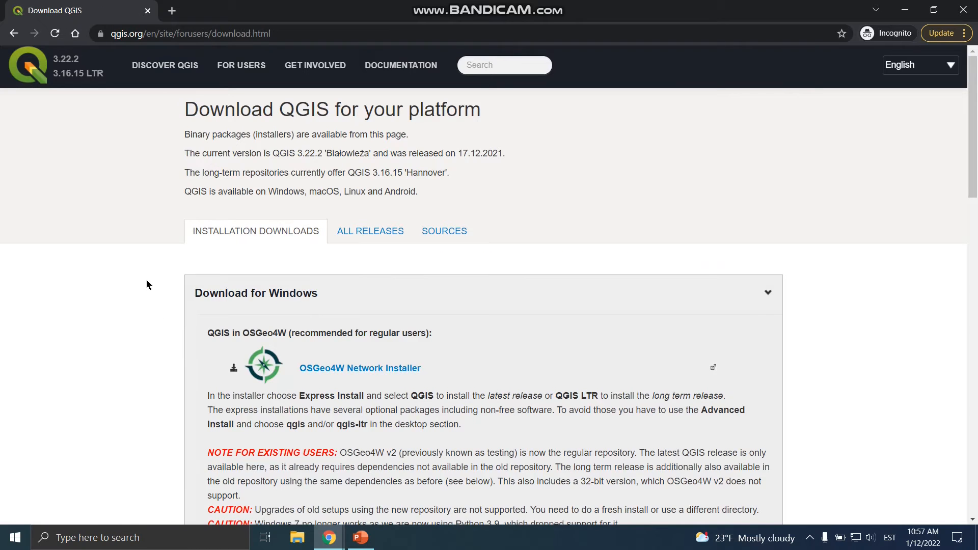
# - Look through the QGIS download page, examining the standalone installers recommended for new users and the options for other platforms
pyautogui.scroll(-1, 147, 284)
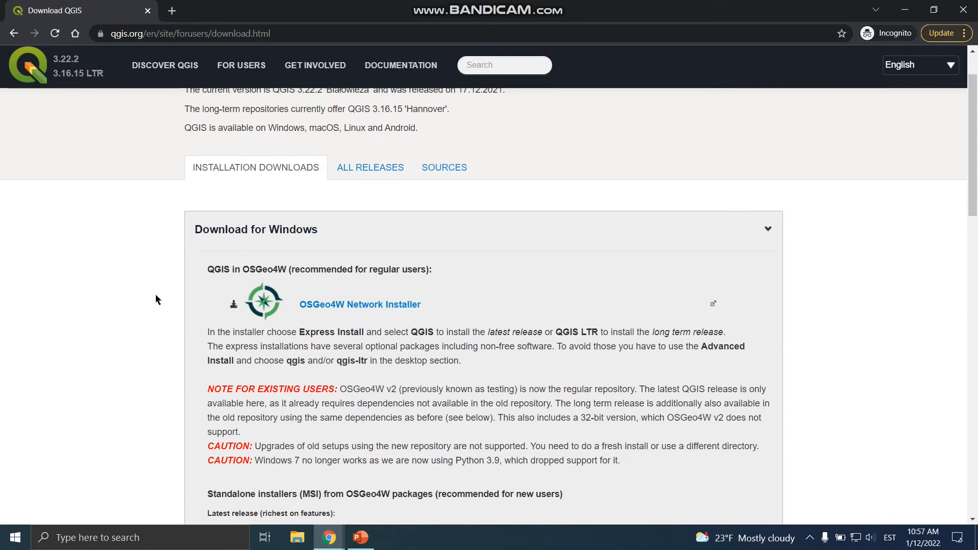
pyautogui.scroll(-5, 156, 300)
pyautogui.scroll(-8, 156, 299)
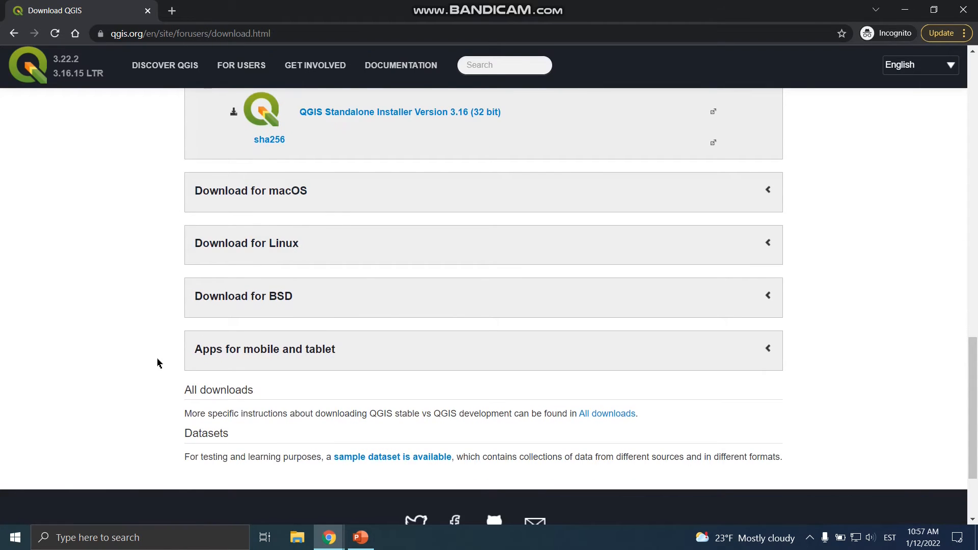
pyautogui.scroll(3, 159, 362)
pyautogui.scroll(6, 166, 270)
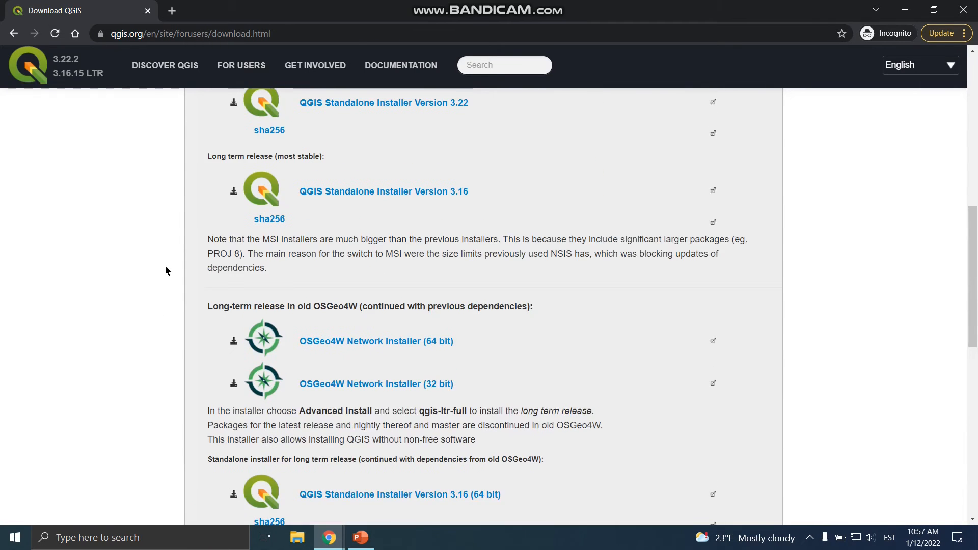
pyautogui.click(203, 176)
pyautogui.moveTo(205, 177); pyautogui.dragTo(297, 176)
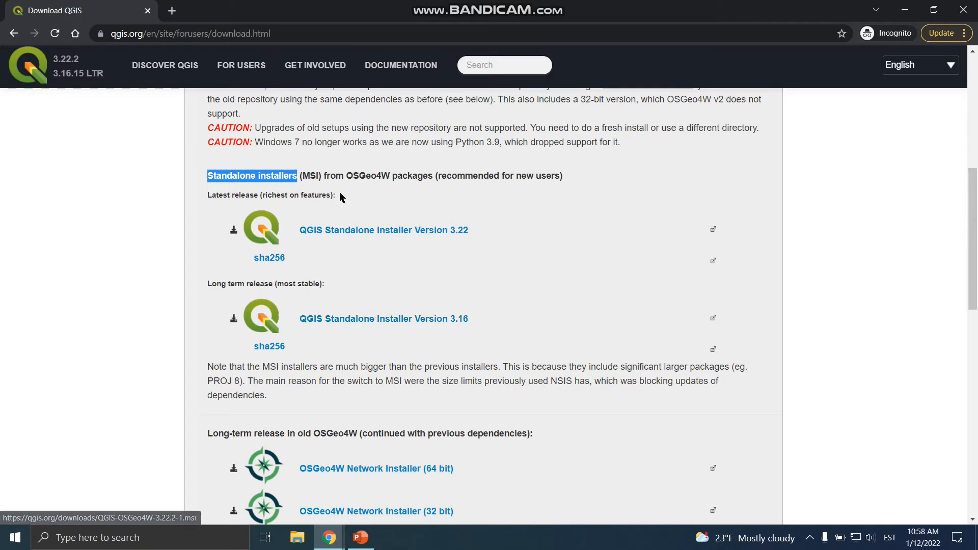
pyautogui.moveTo(564, 171); pyautogui.dragTo(438, 176)
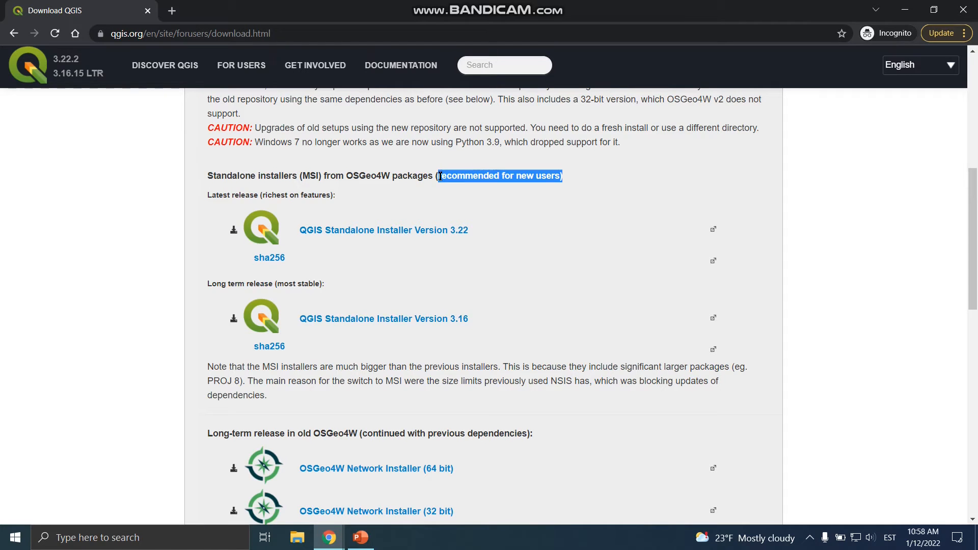
pyautogui.click(490, 178)
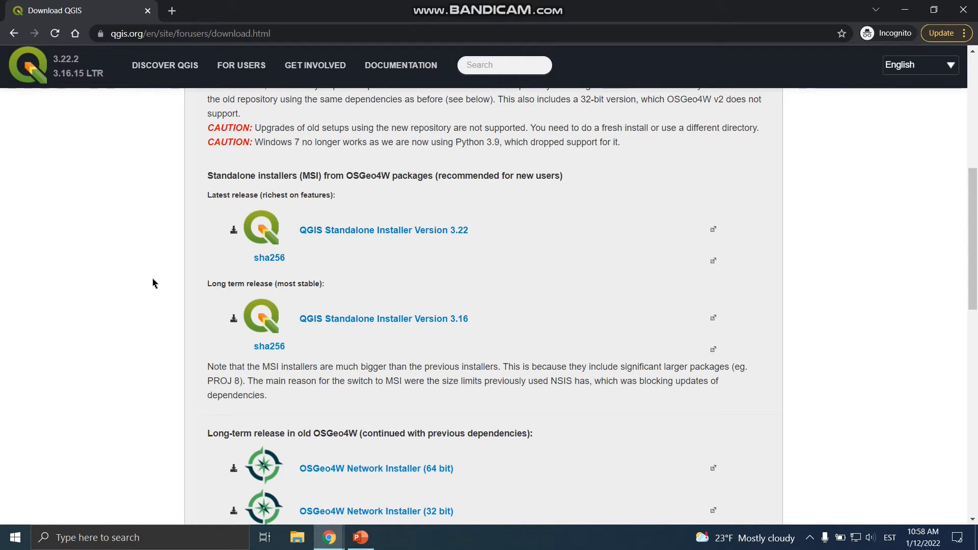
# - Find QGIS on the computer and launch QGIS Desktop 3.18.2 with GRASS 7.8.5
pyautogui.press('super')
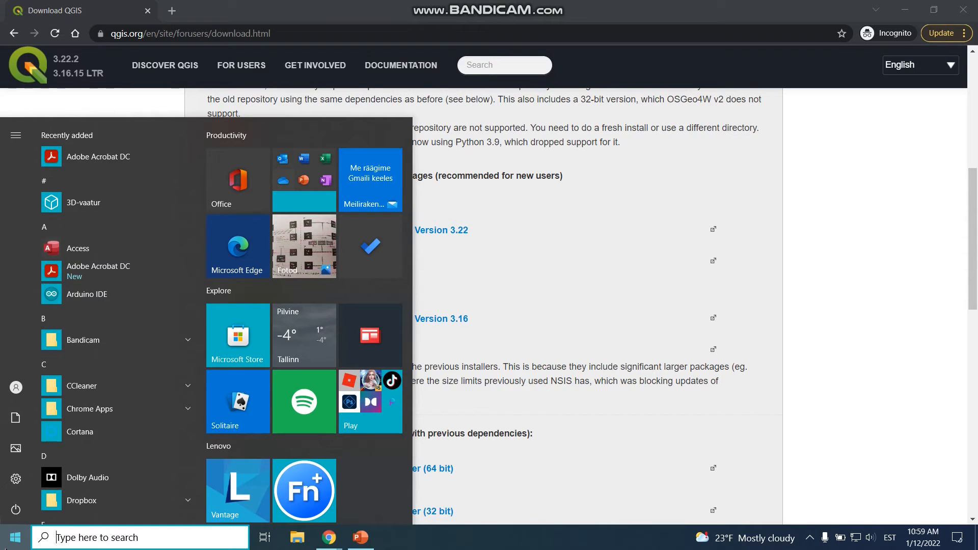
pyautogui.write('qgis')
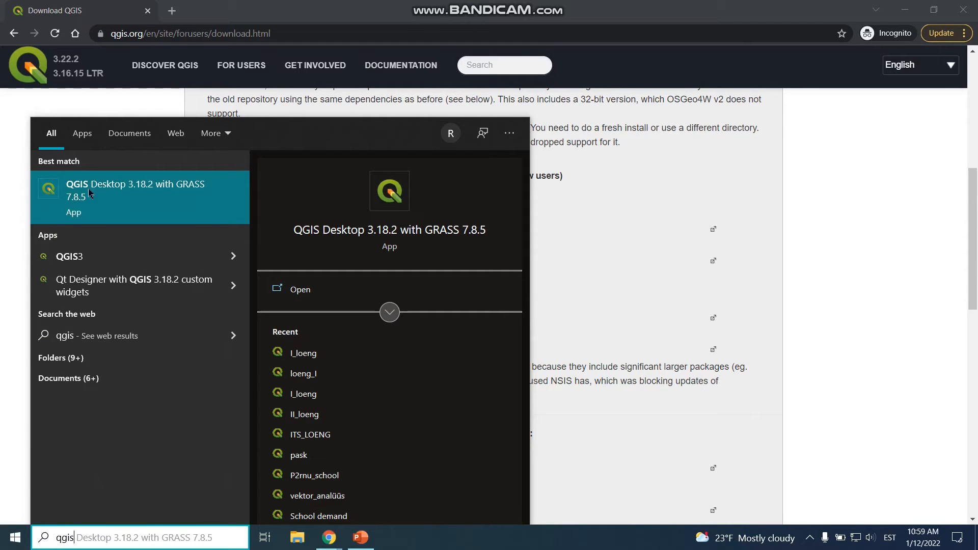
pyautogui.click(129, 194)
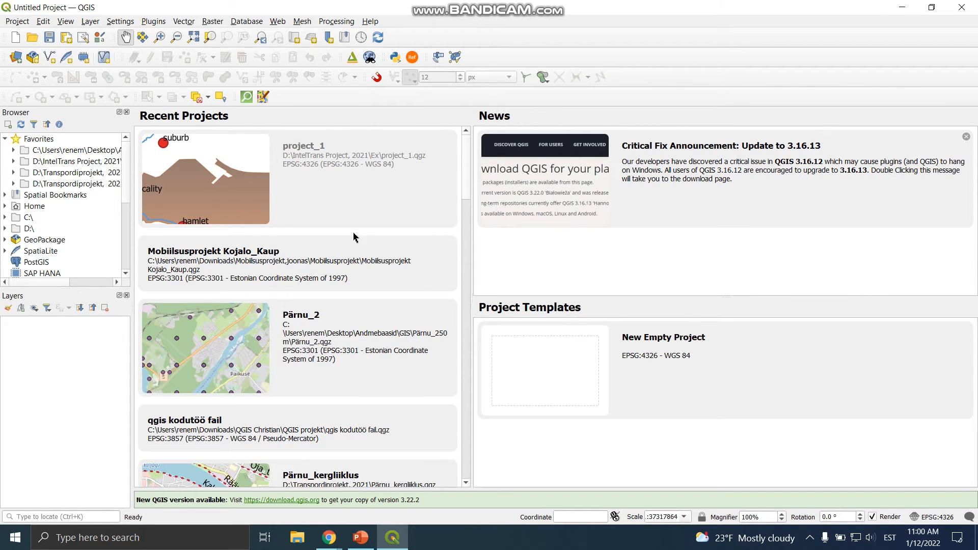
# - Look through the recent projects and create a project from the New Empty Project template with EPSG:4326 - WGS 84
pyautogui.scroll(-15, 356, 276)
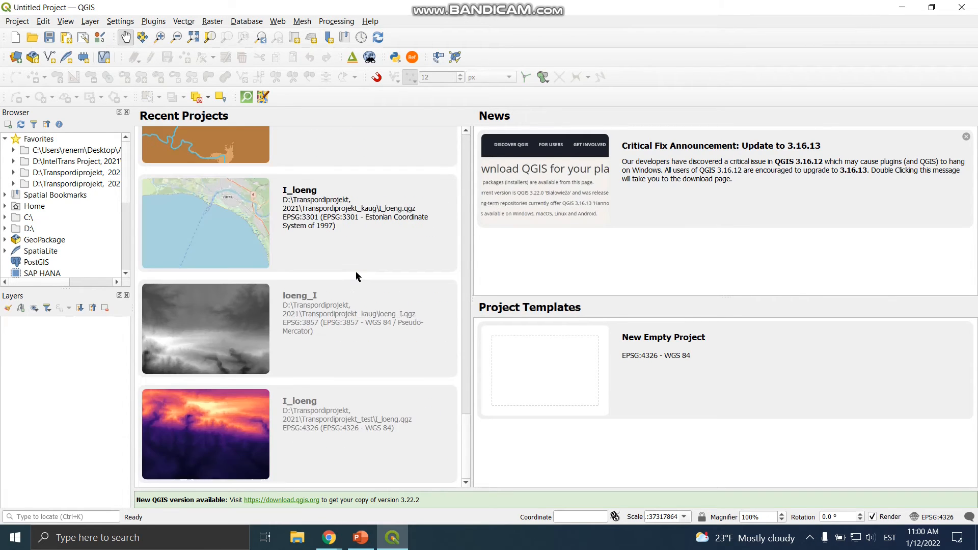
pyautogui.scroll(15, 357, 276)
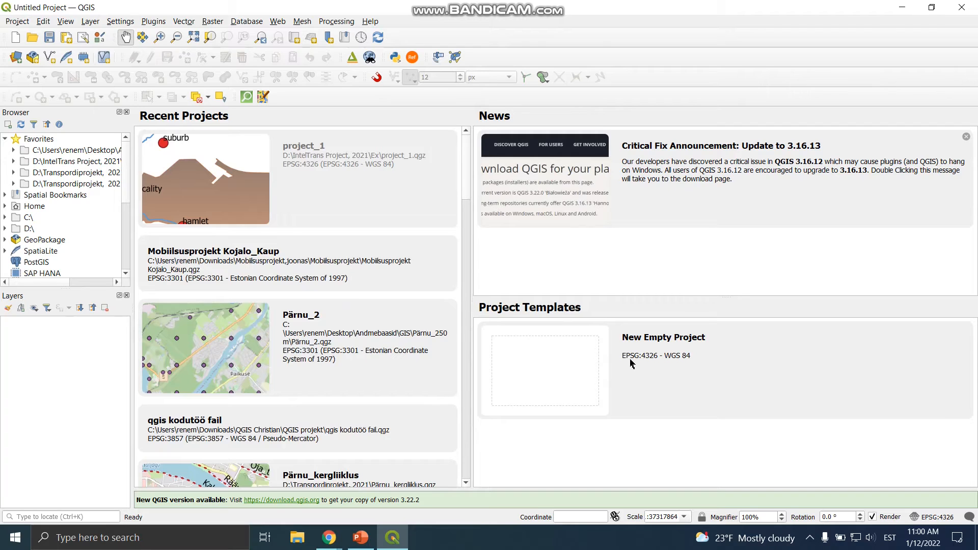
pyautogui.doubleClick(690, 339)
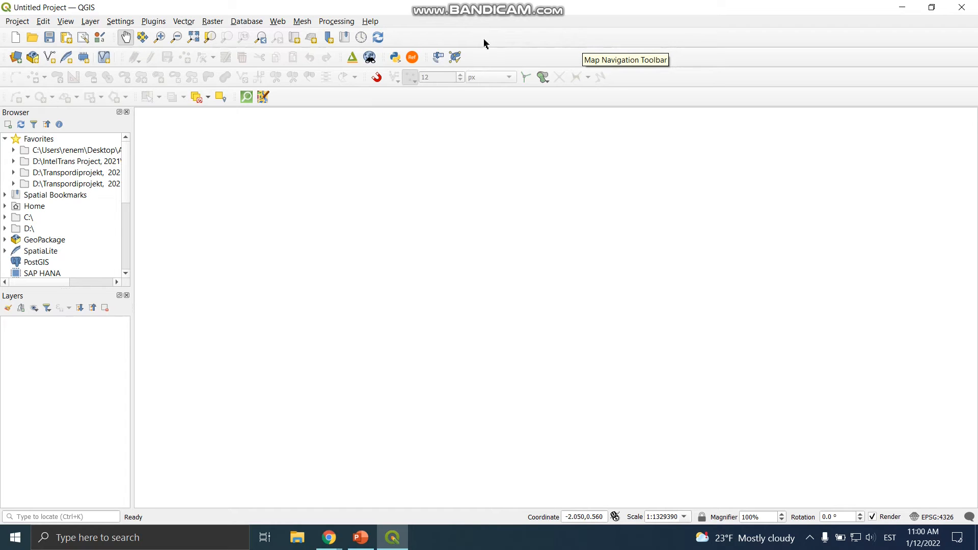
# - Review the lists of available panels and toolbars and the data sources offered in the Browser
pyautogui.rightClick(510, 41)
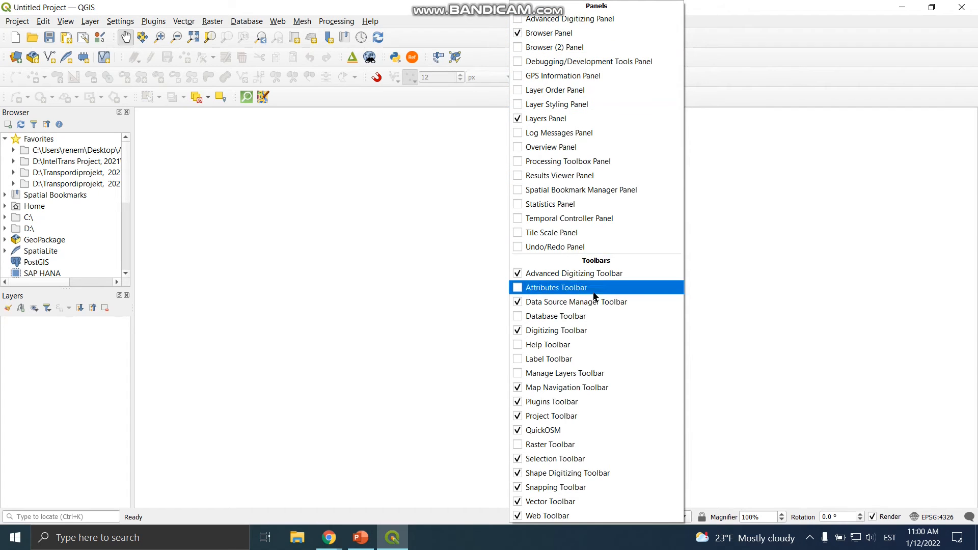
pyautogui.click(454, 8)
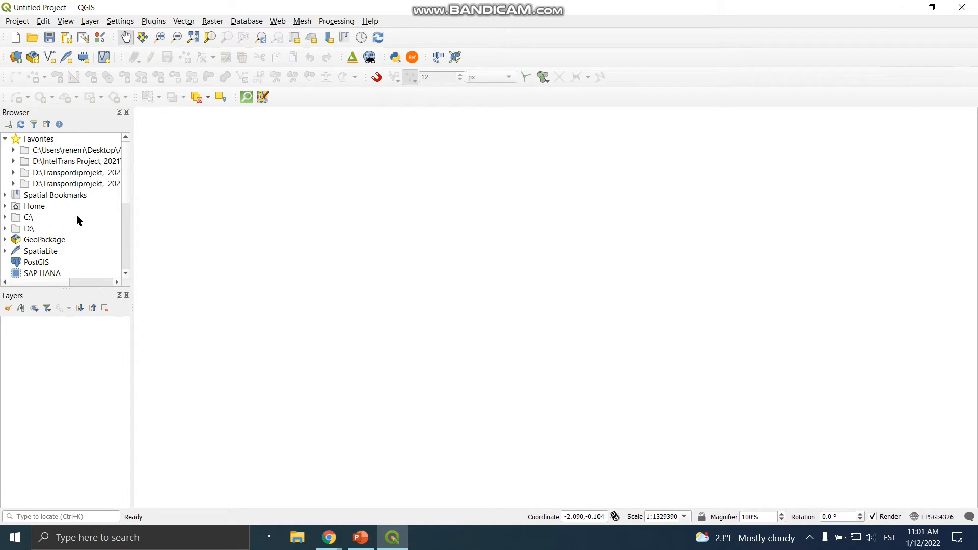
pyautogui.scroll(-4, 79, 219)
pyautogui.scroll(5, 79, 219)
# - Add the OpenStreetMap layer from XYZ Tiles to the project through the Data Source Manager and close the manager
pyautogui.click(15, 57)
pyautogui.moveTo(572, 148); pyautogui.dragTo(512, 66)
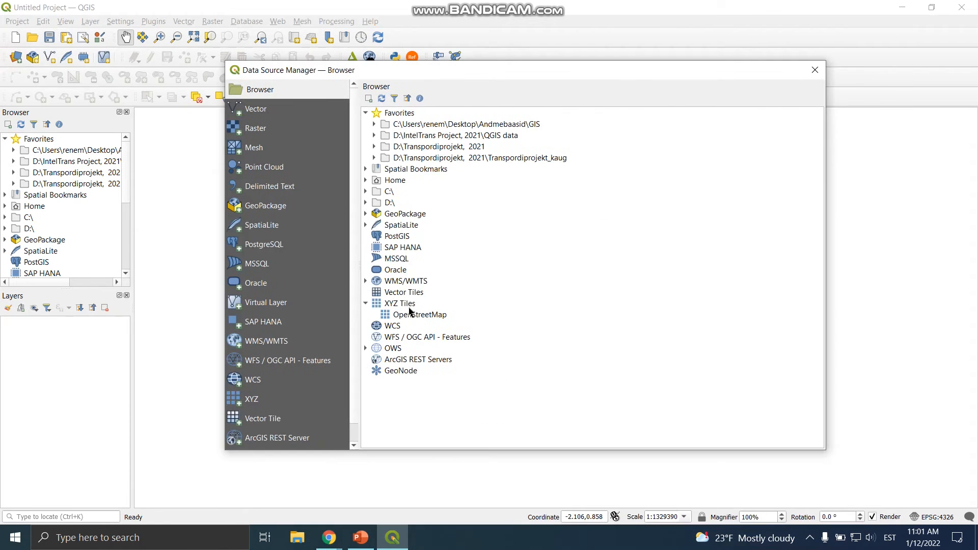
pyautogui.click(408, 304)
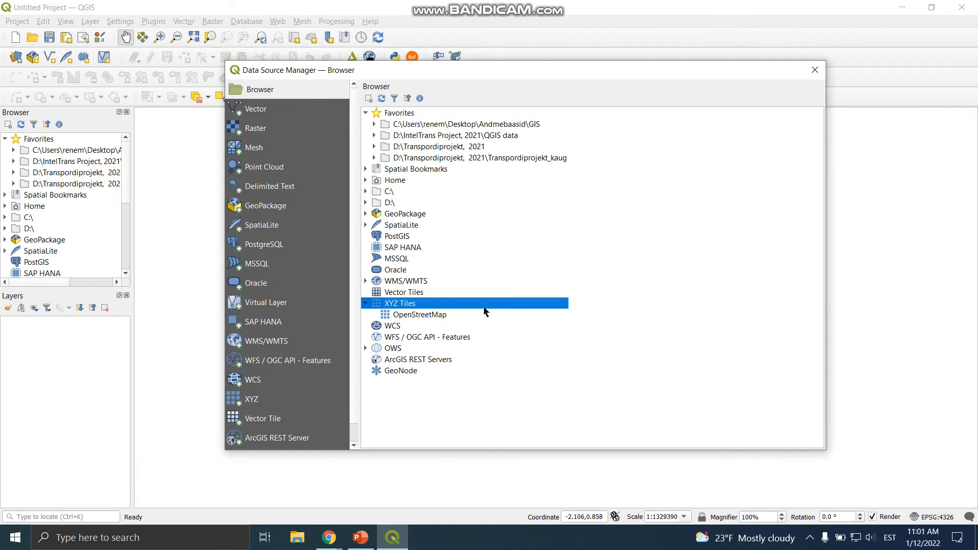
pyautogui.click(365, 303)
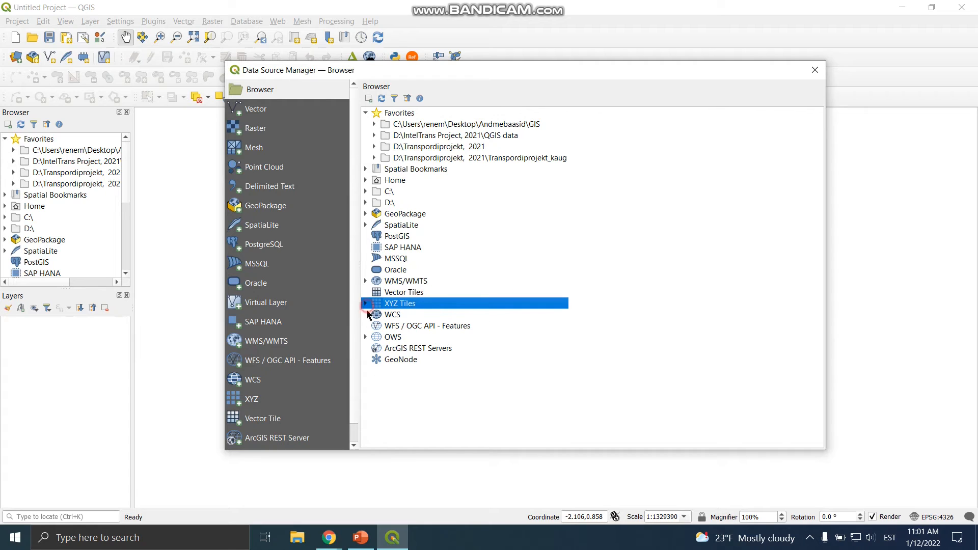
pyautogui.click(365, 305)
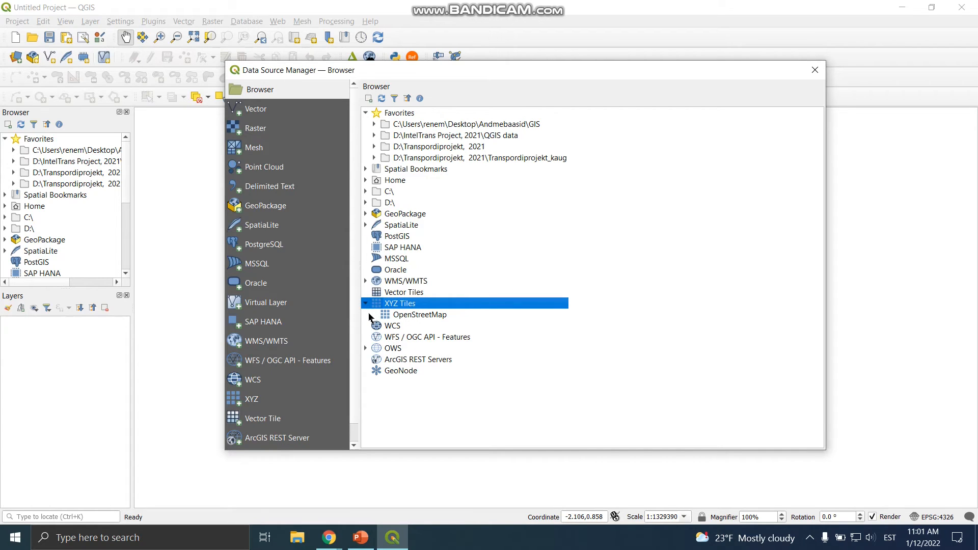
pyautogui.click(417, 315)
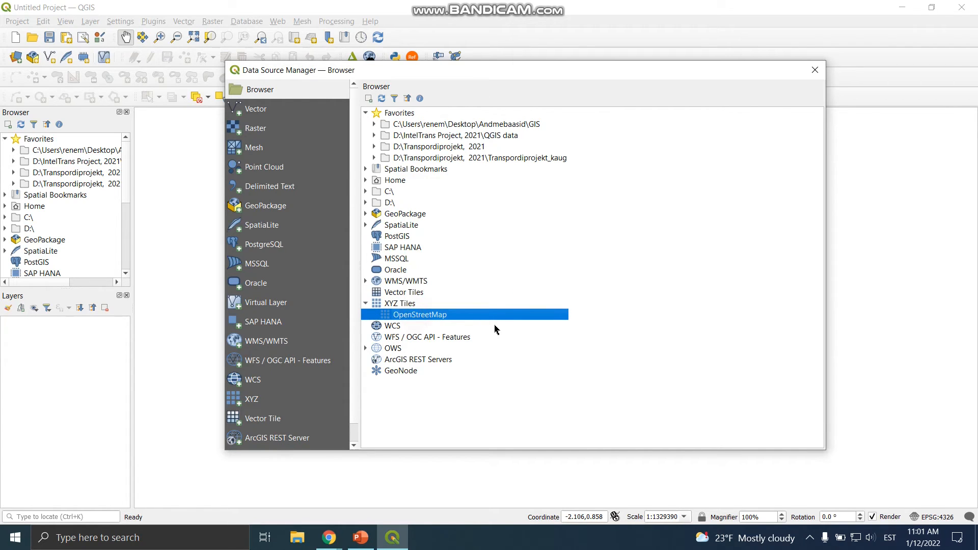
pyautogui.doubleClick(442, 315)
pyautogui.click(814, 71)
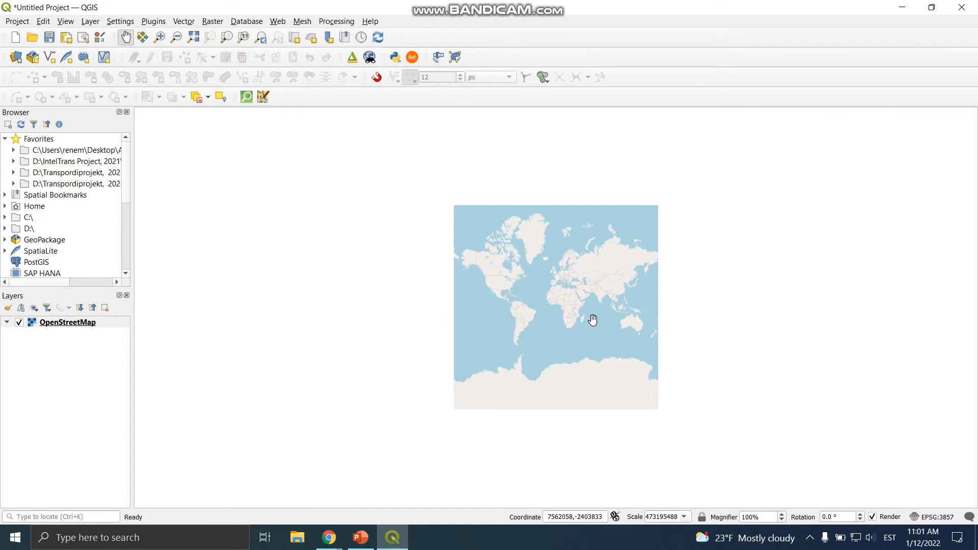
# - Navigate the world map across Europe until Estonia fills the map view
pyautogui.moveTo(591, 320); pyautogui.dragTo(518, 310)
pyautogui.scroll(3, 491, 290)
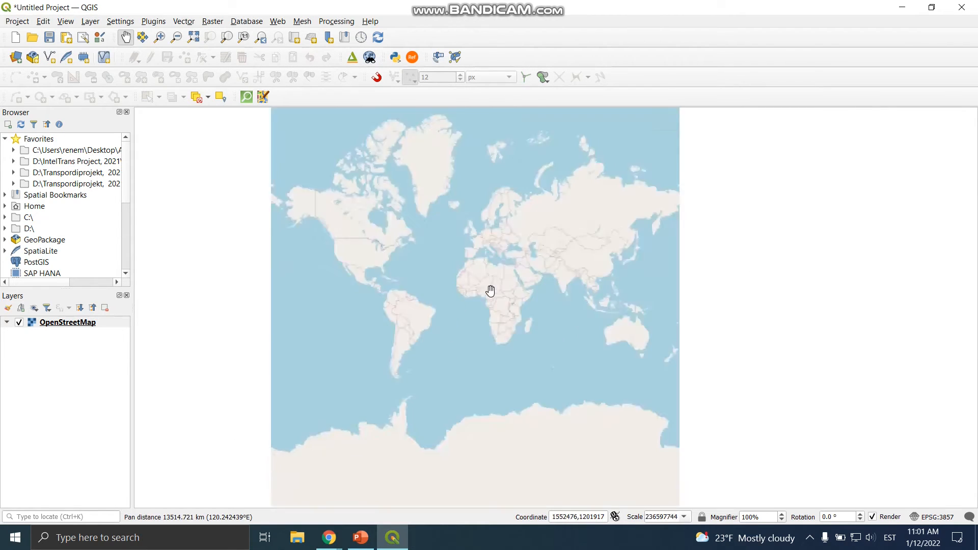
pyautogui.moveTo(494, 258); pyautogui.dragTo(551, 380)
pyautogui.scroll(2, 581, 235)
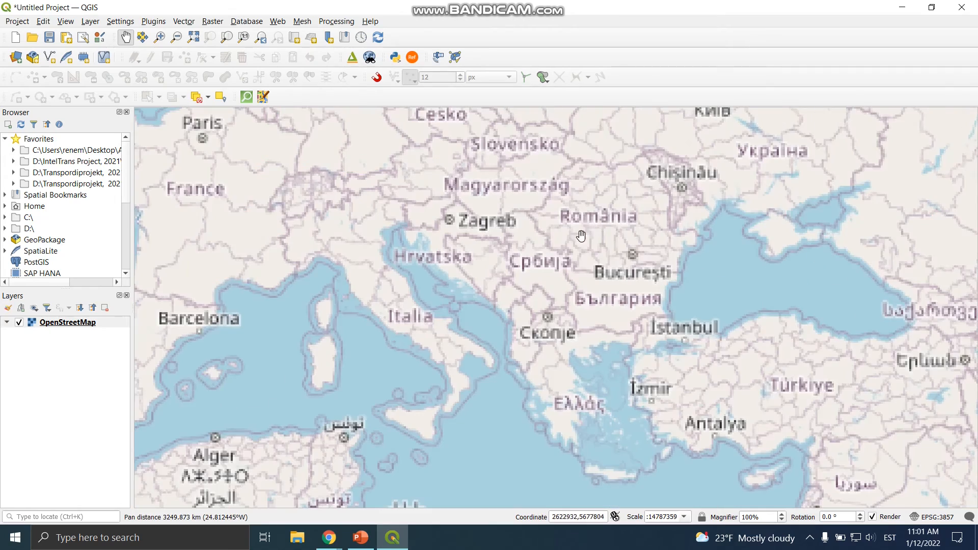
pyautogui.moveTo(559, 255); pyautogui.dragTo(781, 420)
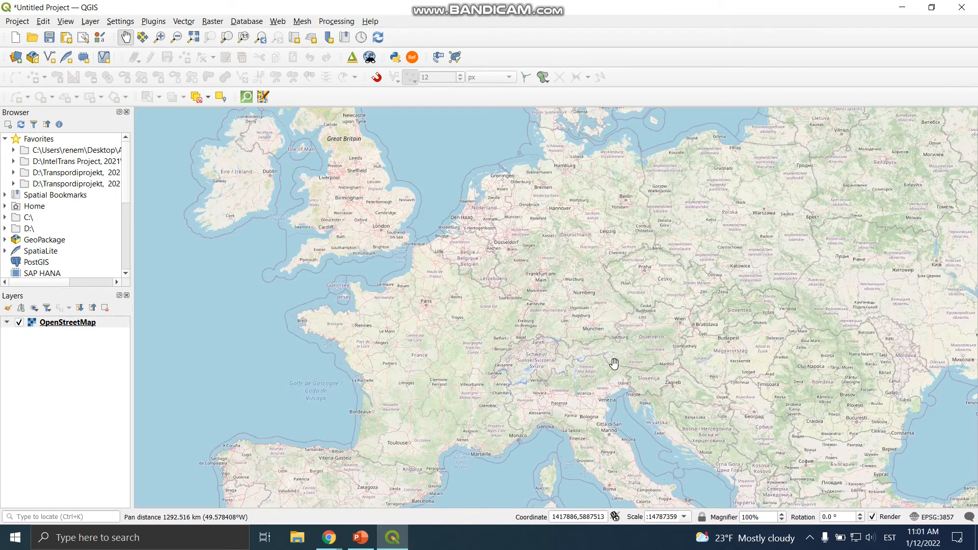
pyautogui.moveTo(589, 206); pyautogui.dragTo(394, 400)
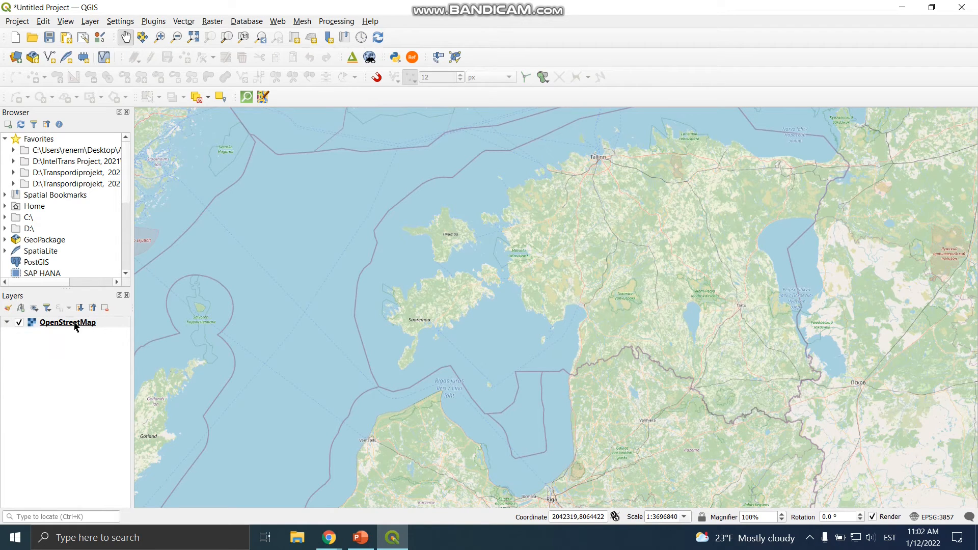
# - Switch the OpenStreetMap layer's visibility off and on again twice
pyautogui.click(19, 322)
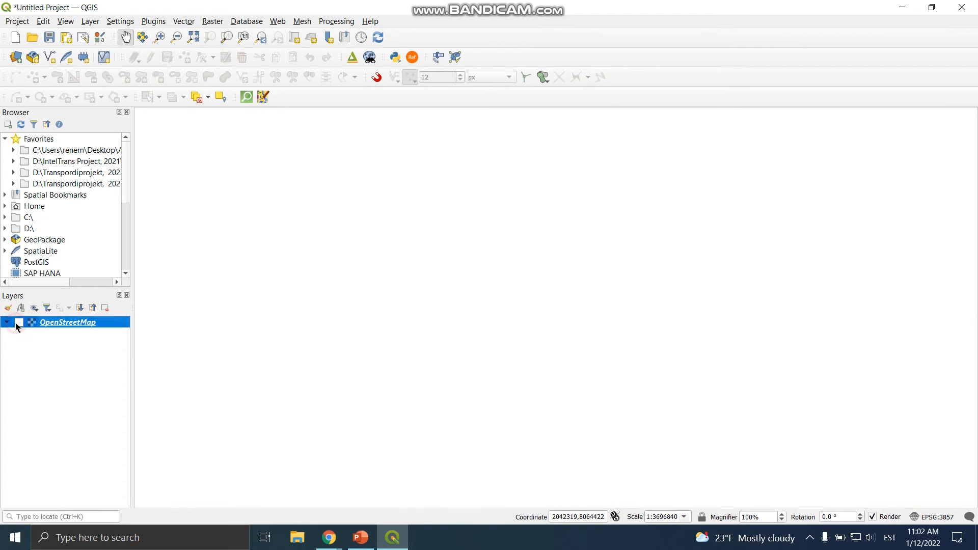
pyautogui.click(19, 322)
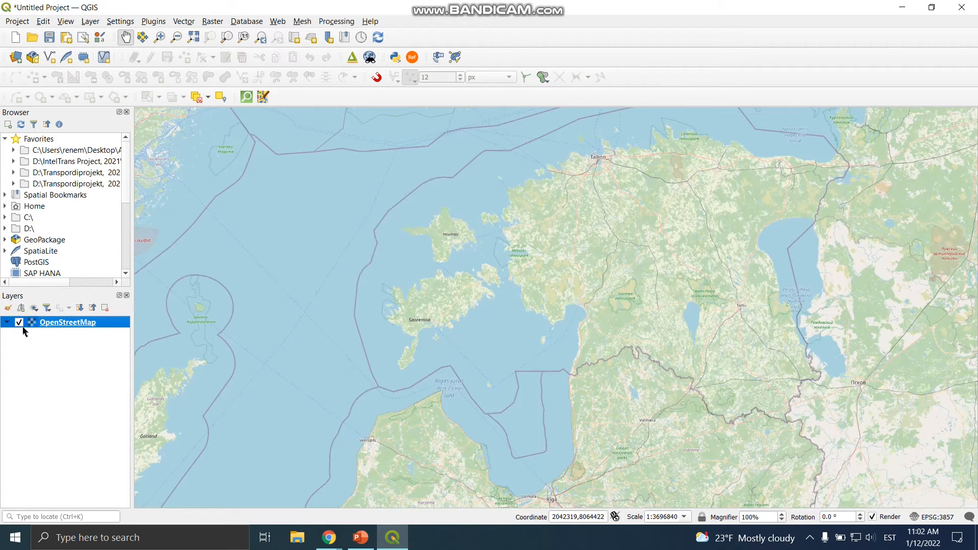
pyautogui.click(19, 323)
pyautogui.click(19, 322)
# - Examine western Estonia on the map at different positions and scales
pyautogui.moveTo(542, 291); pyautogui.dragTo(493, 254)
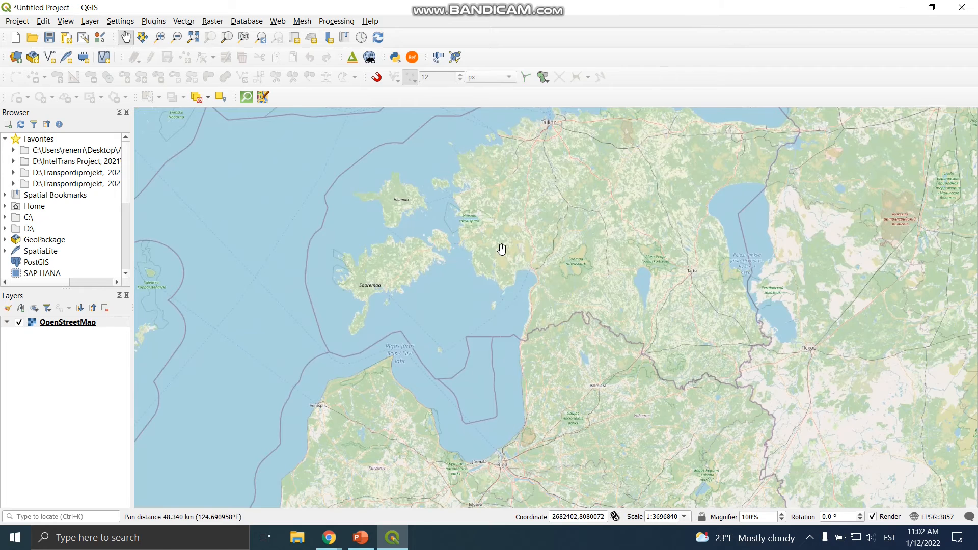
pyautogui.moveTo(510, 255); pyautogui.dragTo(529, 279)
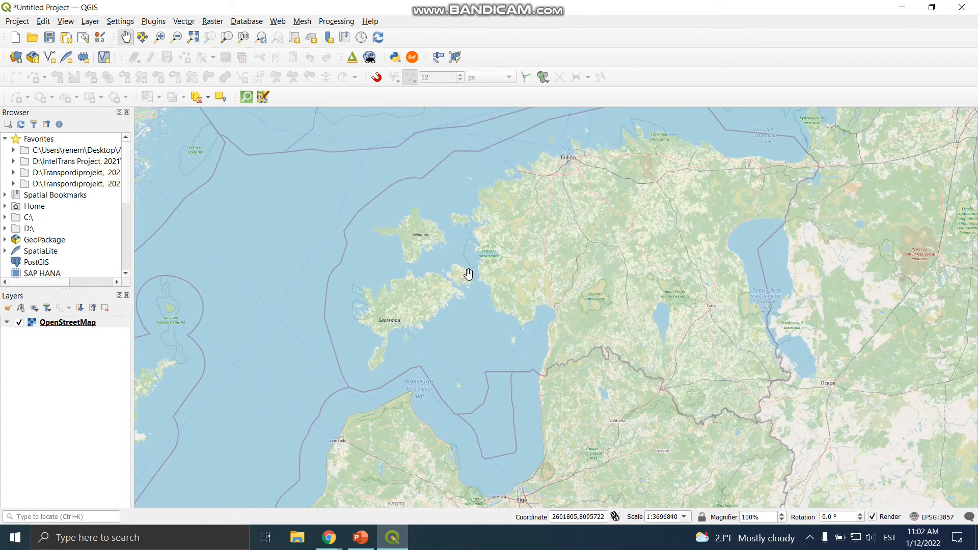
pyautogui.scroll(-2, 469, 274)
pyautogui.scroll(3, 468, 273)
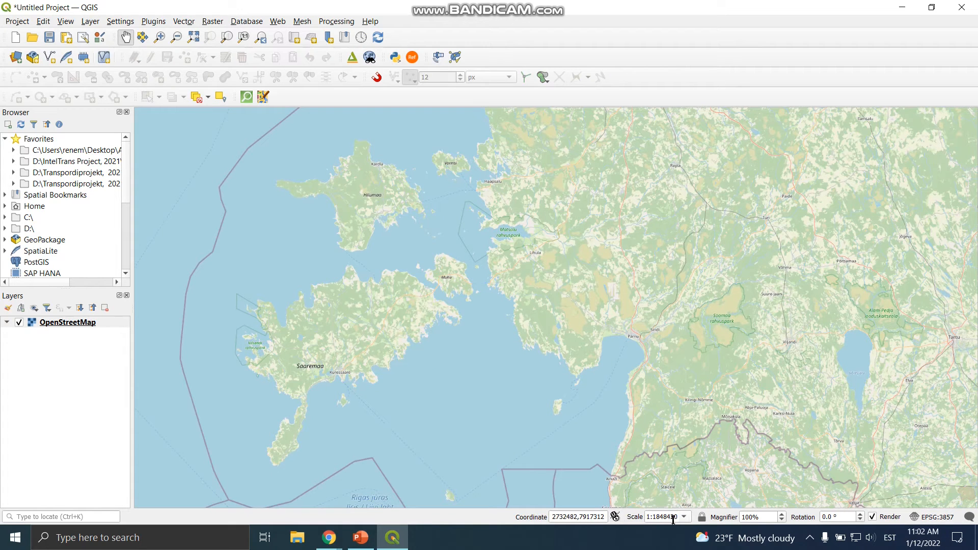
pyautogui.scroll(-2, 650, 458)
pyautogui.scroll(2, 653, 457)
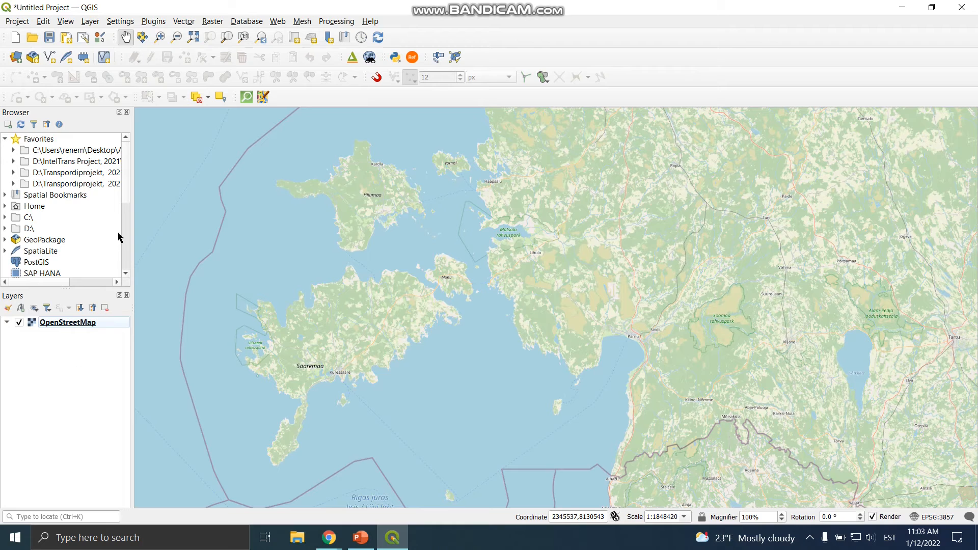
# - Widen the Browser and Layers panels slightly, and start a new project while discarding the current one
pyautogui.moveTo(131, 215); pyautogui.dragTo(148, 214)
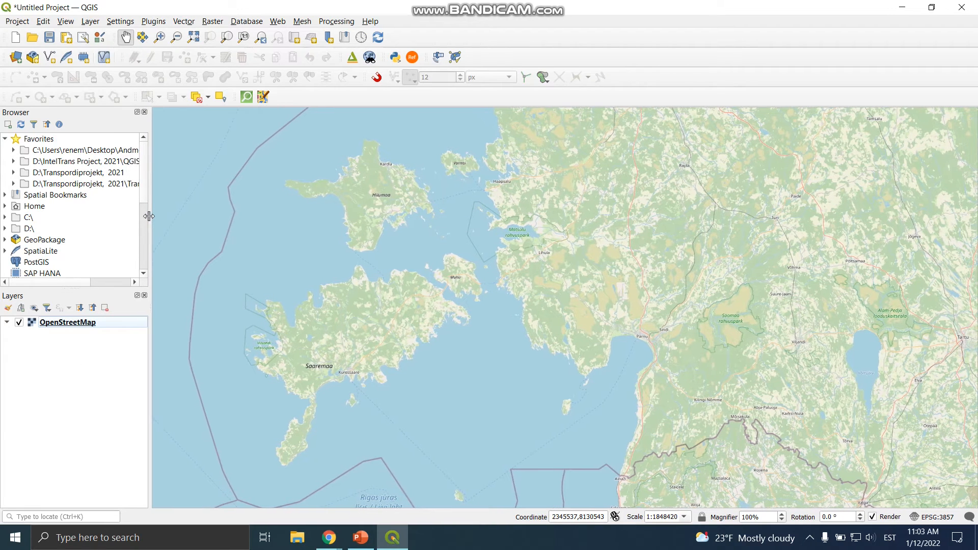
pyautogui.click(14, 39)
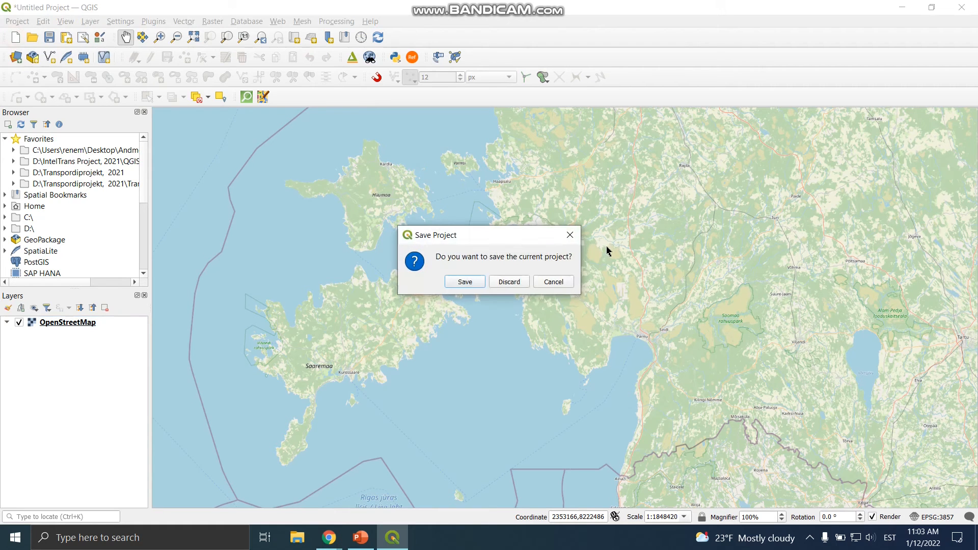
pyautogui.click(508, 285)
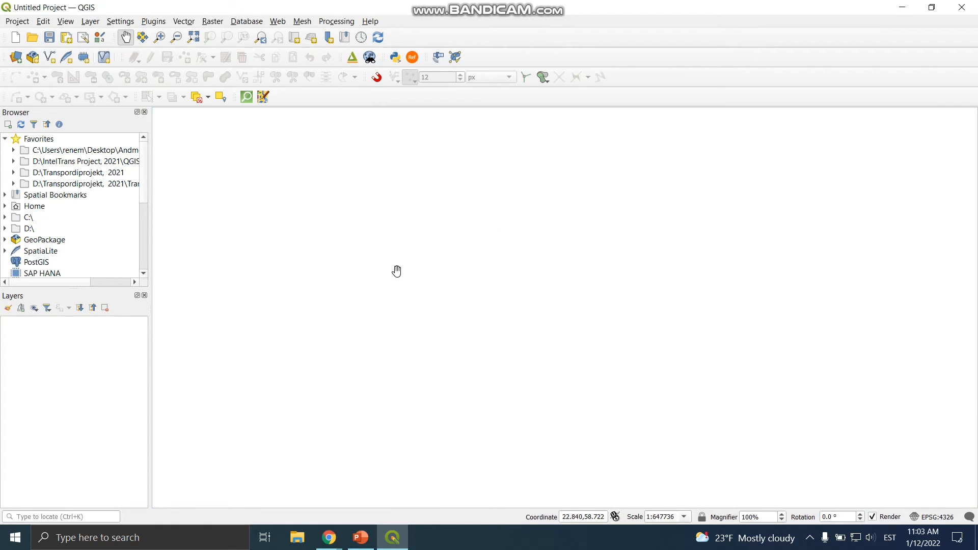
# - Browse for a vector dataset file in D:\IntelTrans Project, 2021\QGIS data\QGIS-data\exercise_data\shapefile
pyautogui.click(17, 59)
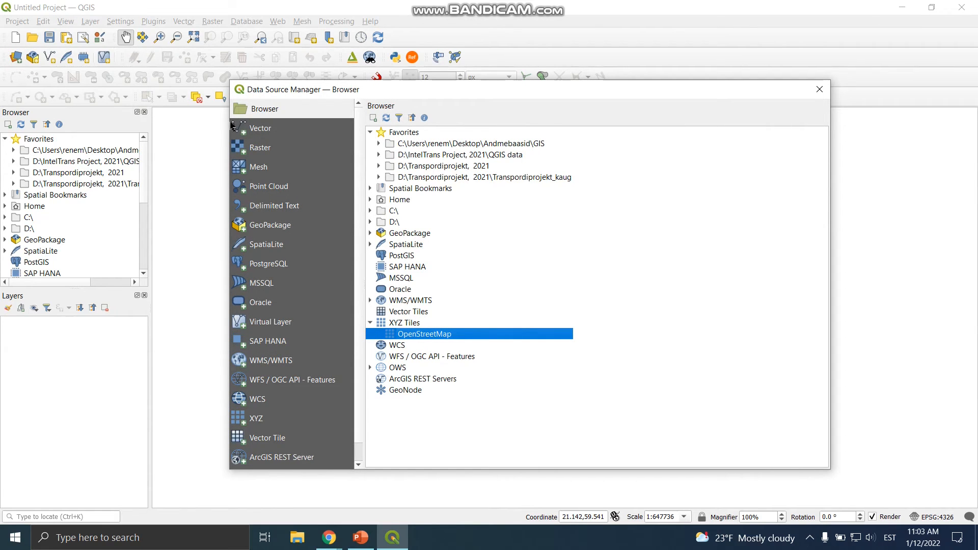
pyautogui.click(259, 131)
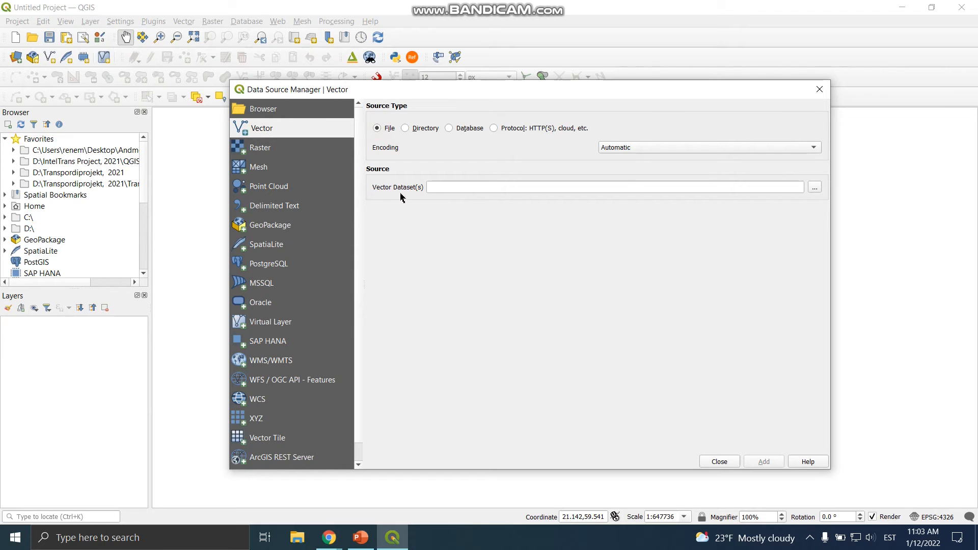
pyautogui.click(815, 188)
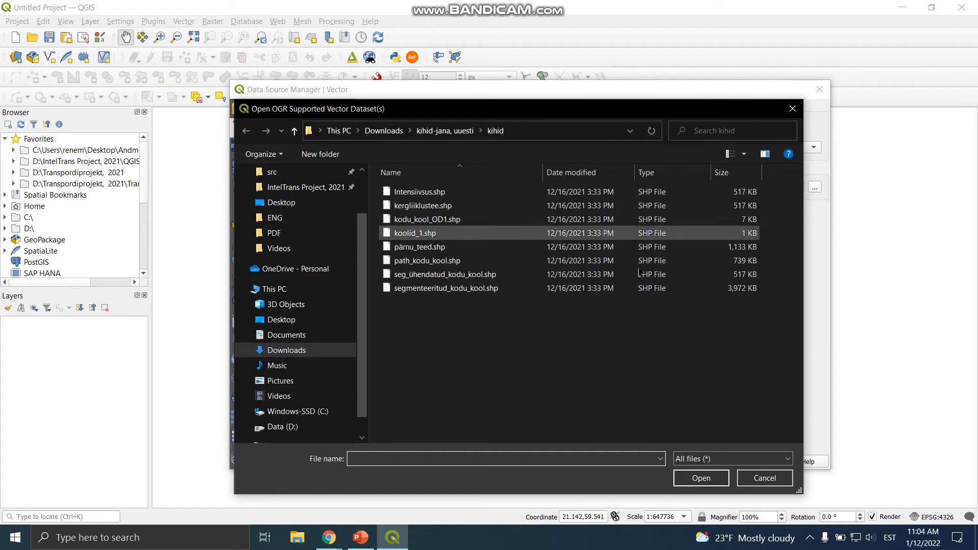
pyautogui.click(282, 426)
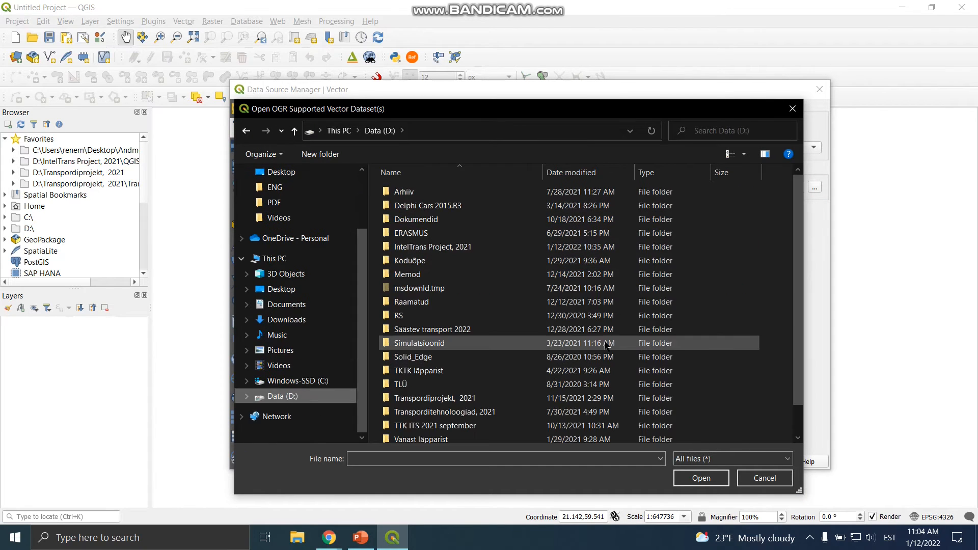
pyautogui.doubleClick(455, 247)
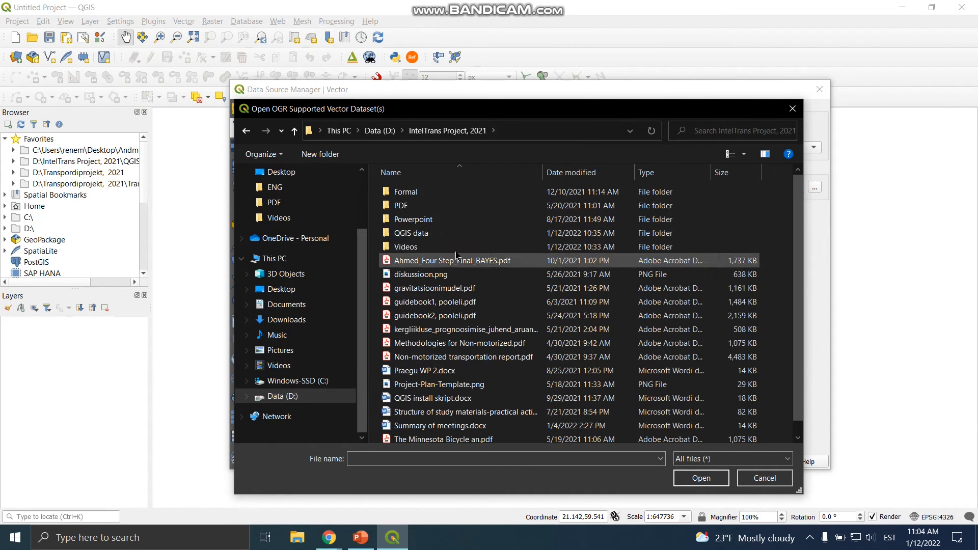
pyautogui.doubleClick(427, 234)
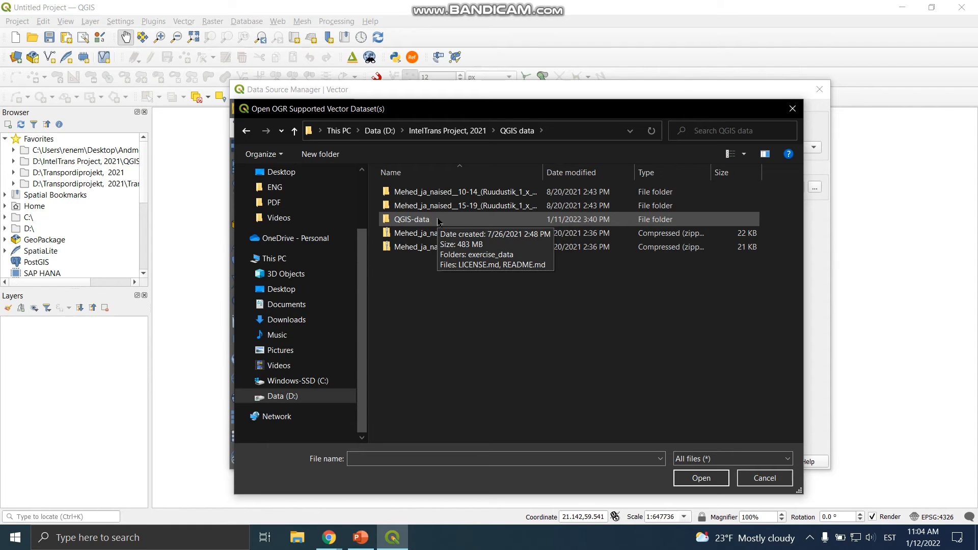
pyautogui.doubleClick(426, 220)
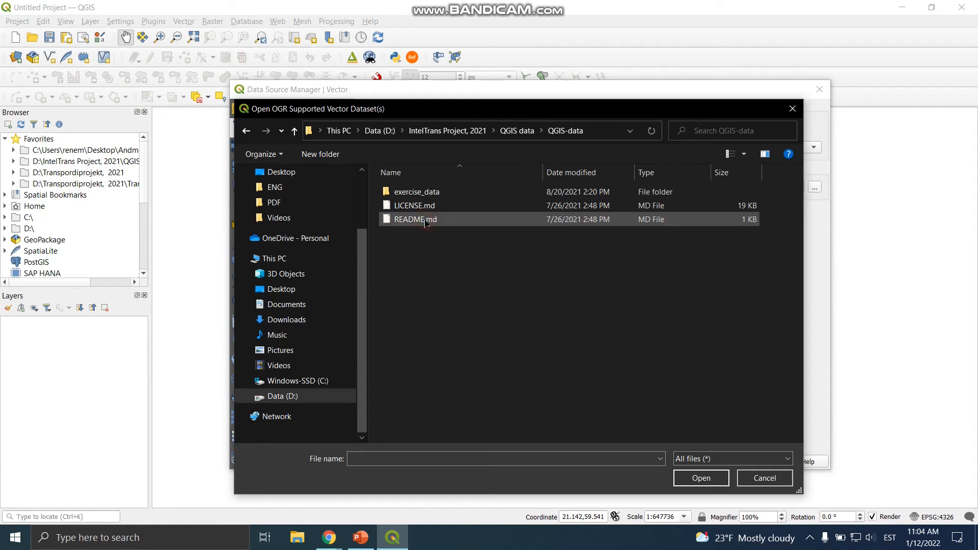
pyautogui.doubleClick(397, 193)
pyautogui.doubleClick(413, 220)
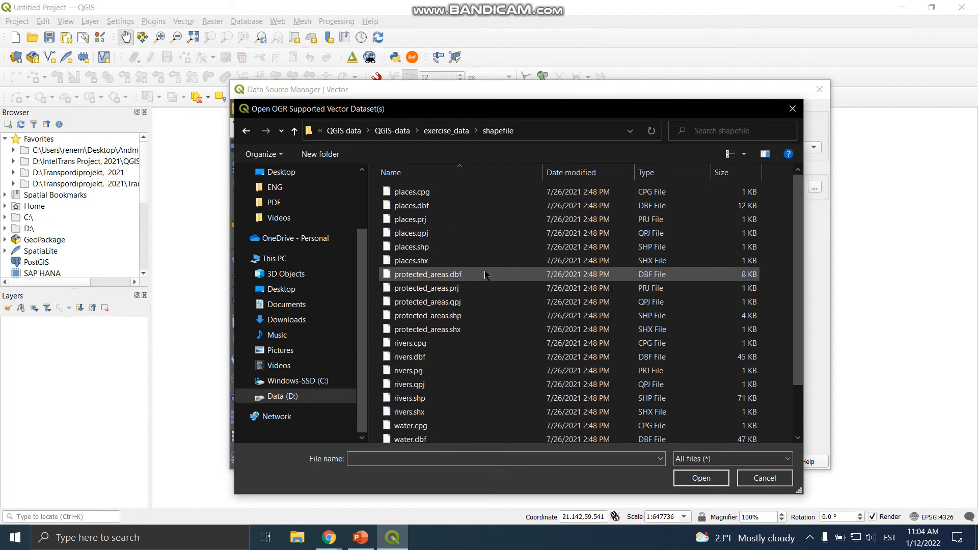
# - Add protected_areas.shp to the project as a vector layer and close the Data Source Manager
pyautogui.click(457, 317)
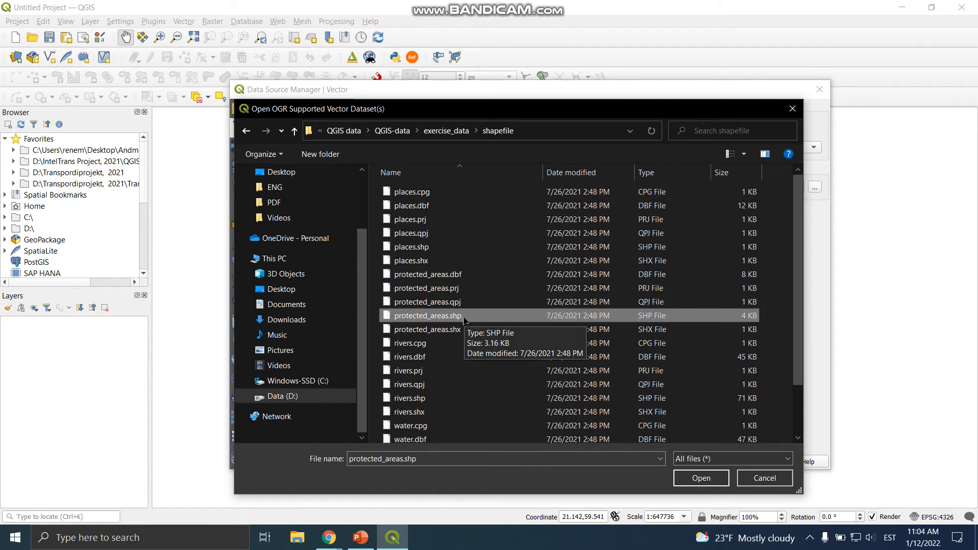
pyautogui.click(701, 477)
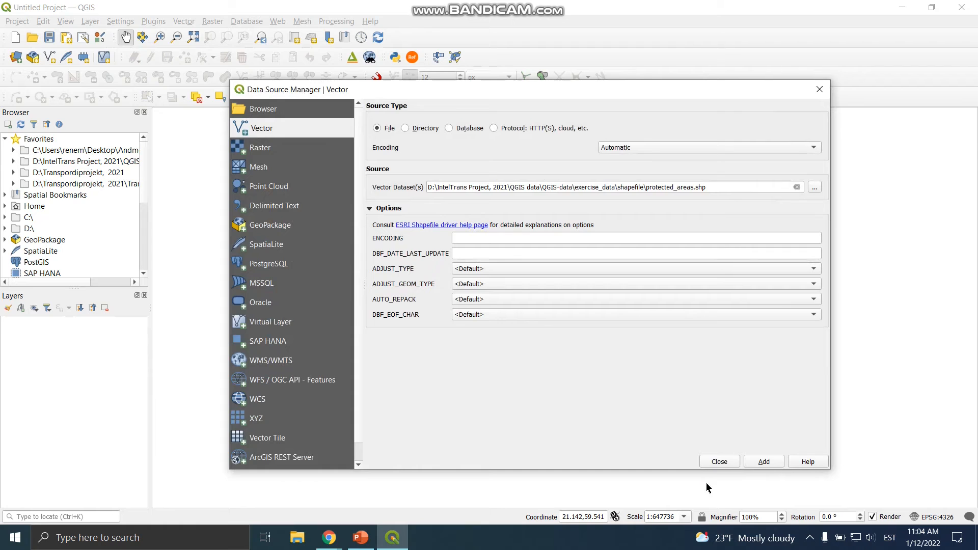
pyautogui.click(756, 462)
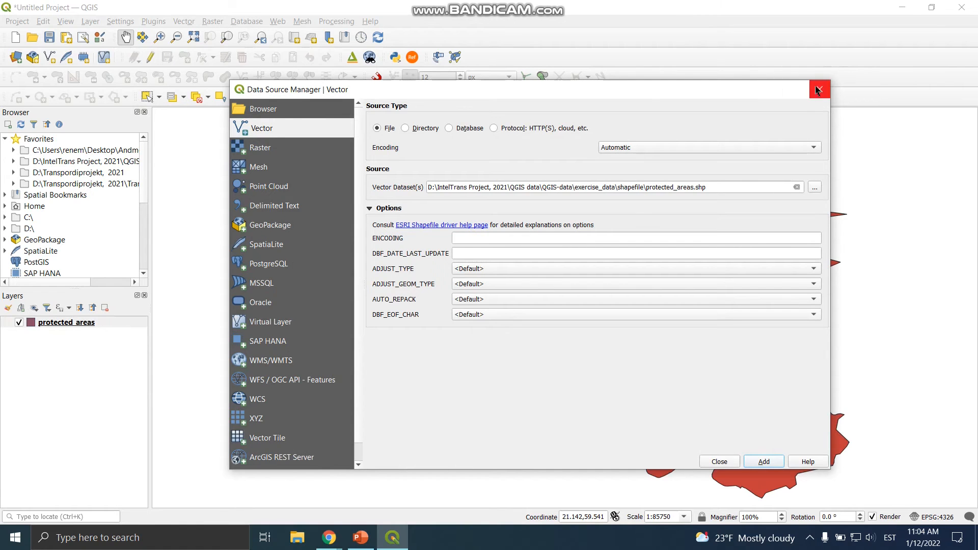
pyautogui.click(817, 91)
# - Add the OpenStreetMap XYZ tile basemap and place it beneath the protected_areas layer
pyautogui.moveTo(735, 365); pyautogui.dragTo(681, 356)
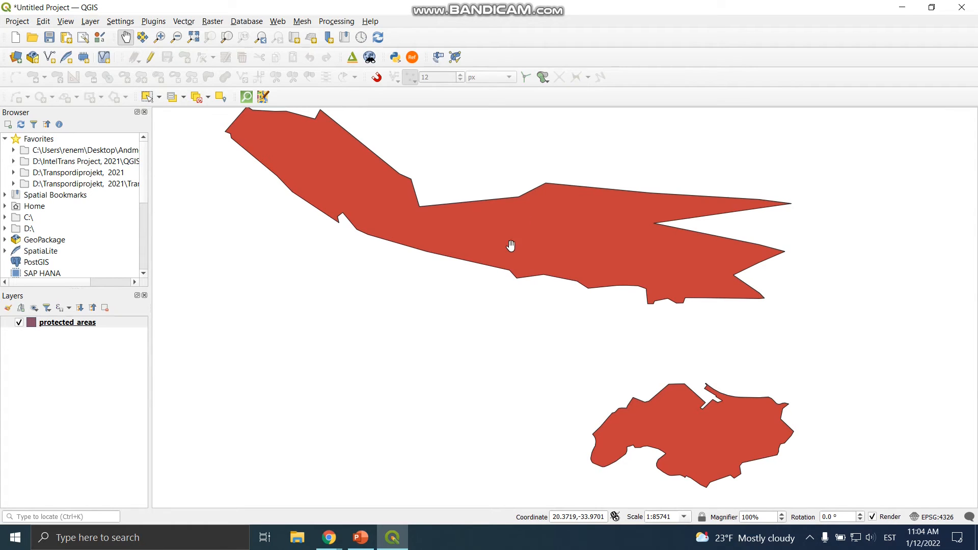
pyautogui.moveTo(522, 221); pyautogui.dragTo(539, 228)
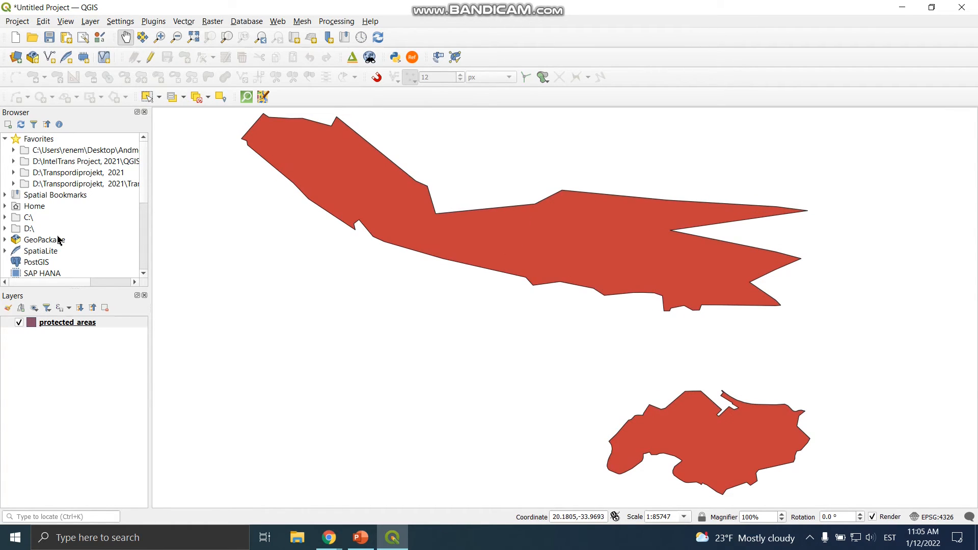
pyautogui.scroll(-5, 60, 240)
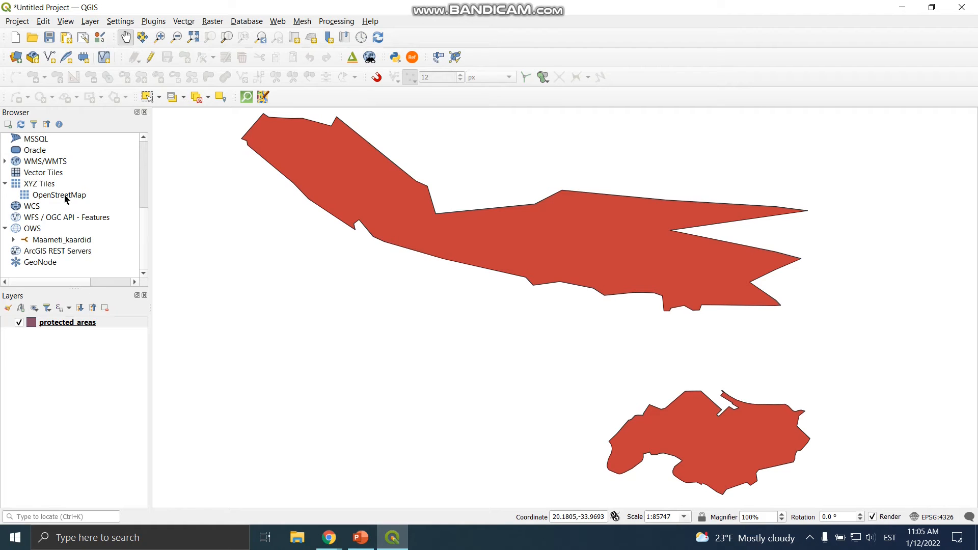
pyautogui.scroll(4, 66, 199)
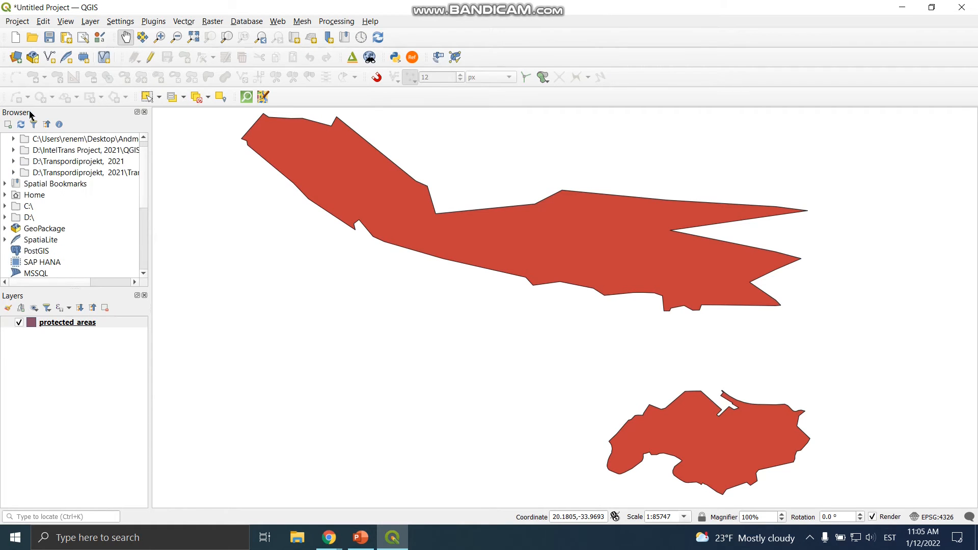
pyautogui.scroll(-4, 83, 224)
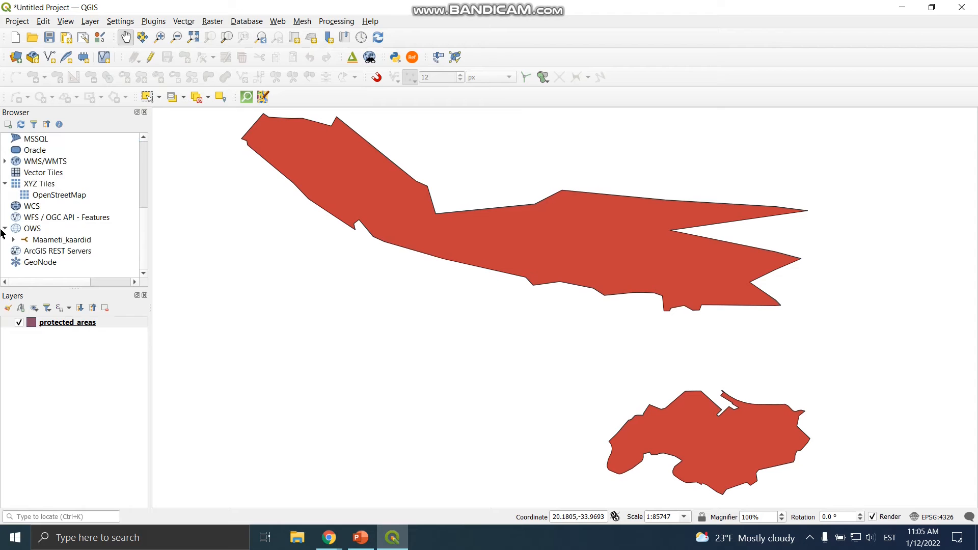
pyautogui.doubleClick(43, 197)
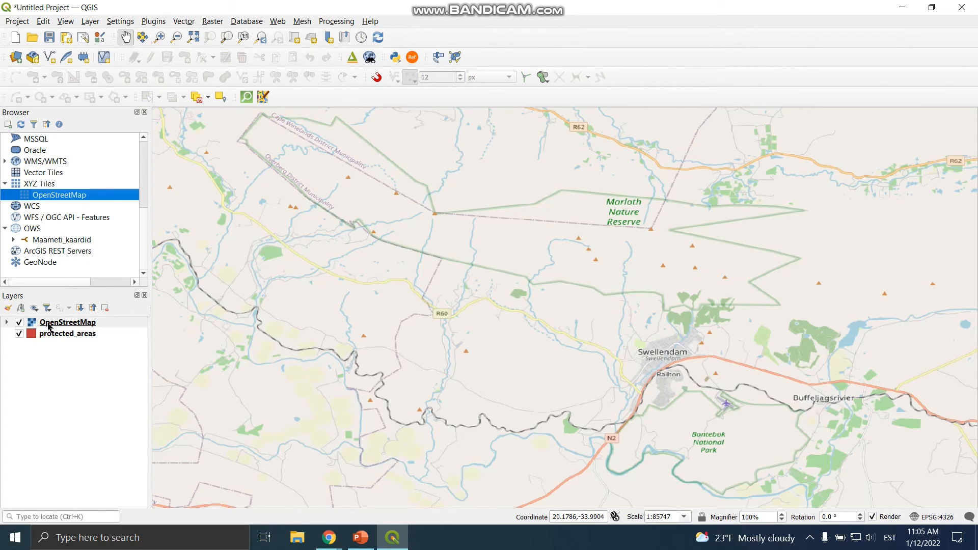
pyautogui.moveTo(59, 327)
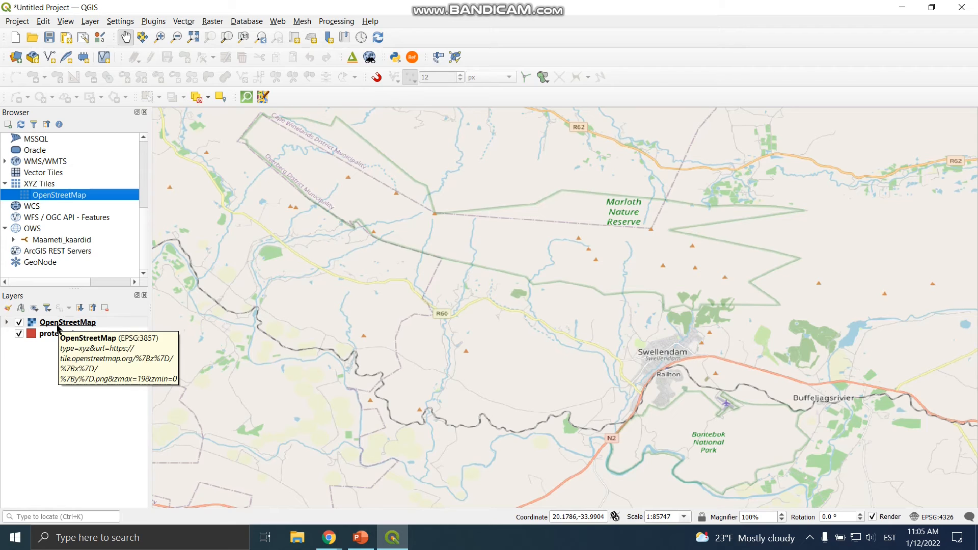
pyautogui.moveTo(60, 323); pyautogui.dragTo(60, 351)
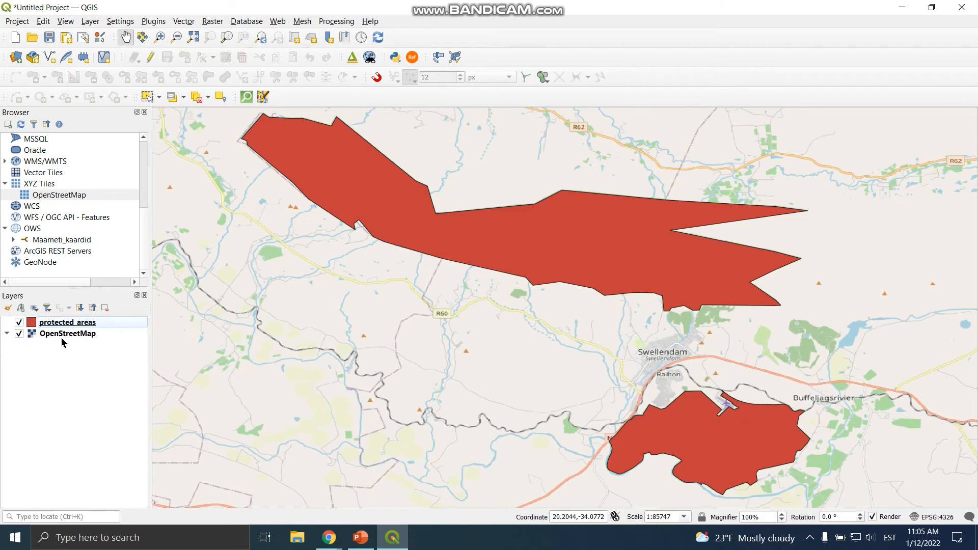
# - Examine where the protected areas lie in southern Africa, from regional to continental scale, and explore the country's southern coast
pyautogui.scroll(-1, 684, 347)
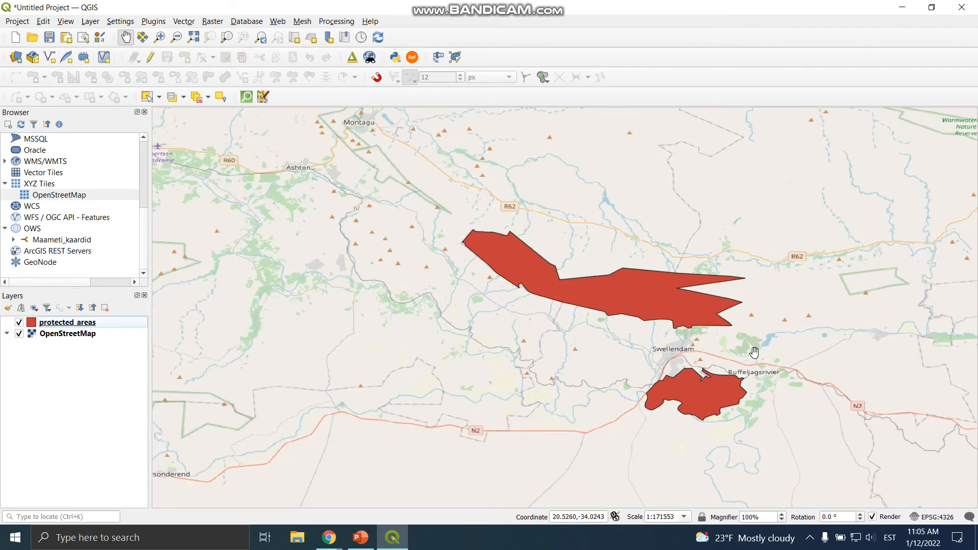
pyautogui.scroll(-6, 604, 323)
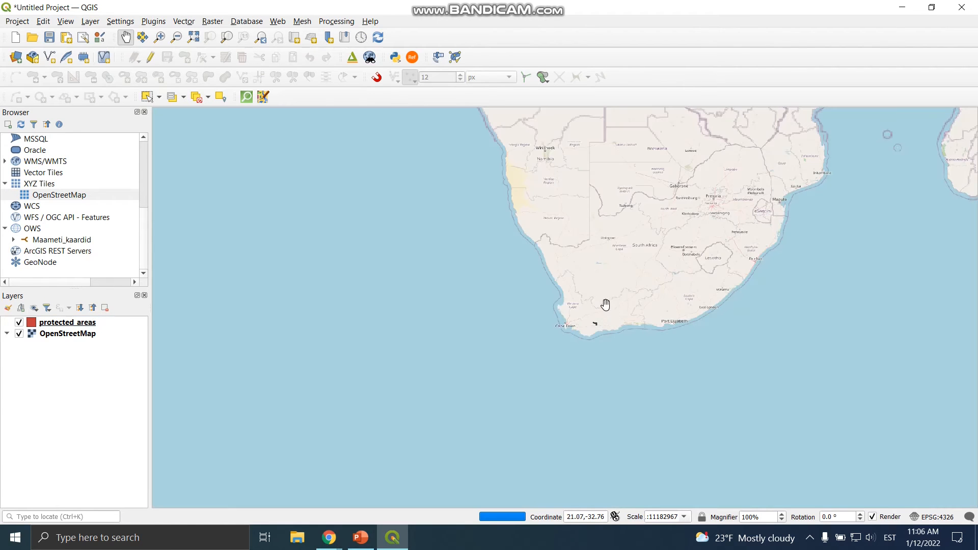
pyautogui.moveTo(605, 306); pyautogui.dragTo(580, 369)
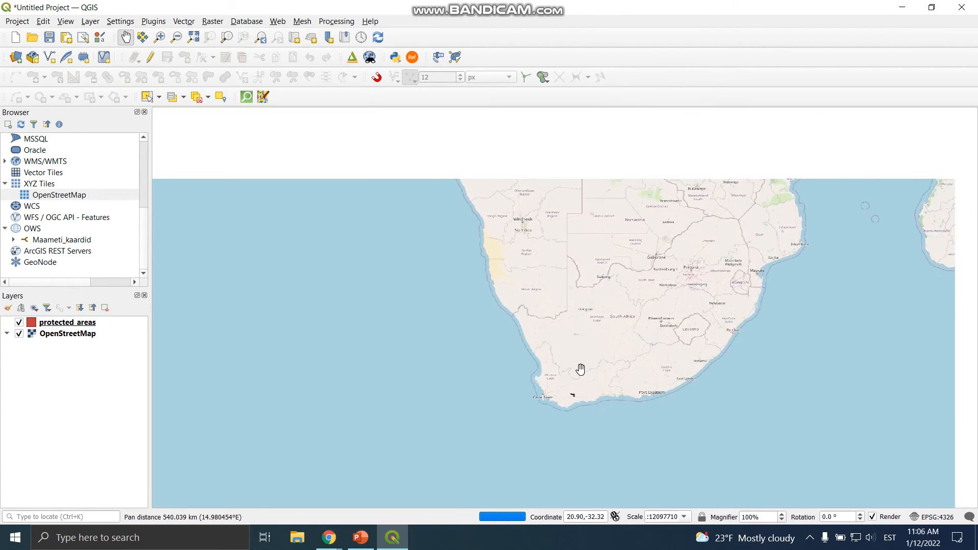
pyautogui.scroll(-1, 581, 368)
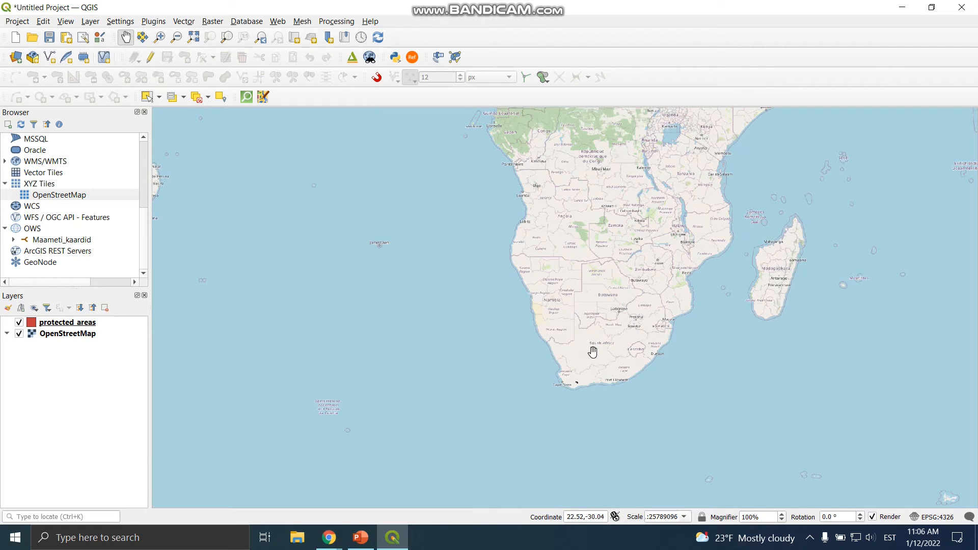
pyautogui.scroll(7, 571, 390)
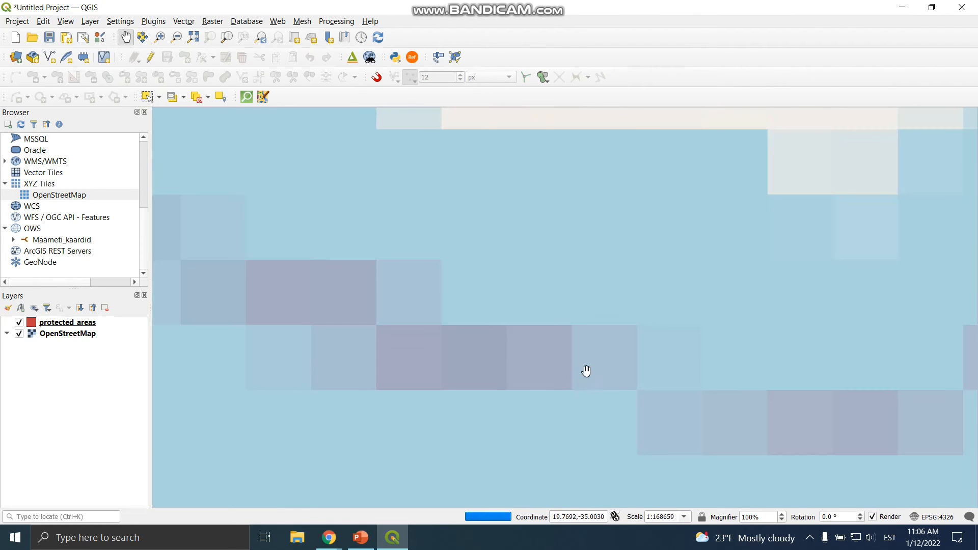
pyautogui.moveTo(612, 249); pyautogui.dragTo(555, 549)
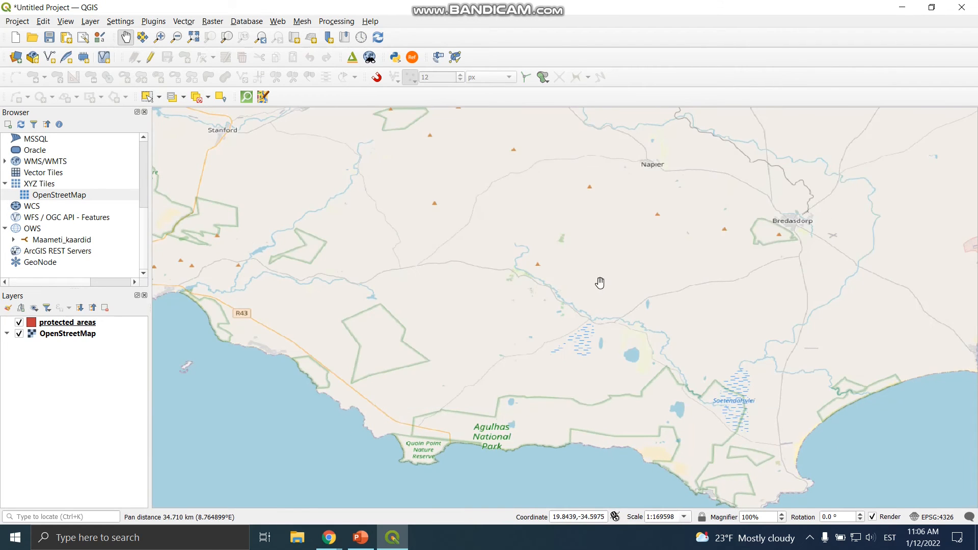
pyautogui.moveTo(874, 322); pyautogui.dragTo(548, 447)
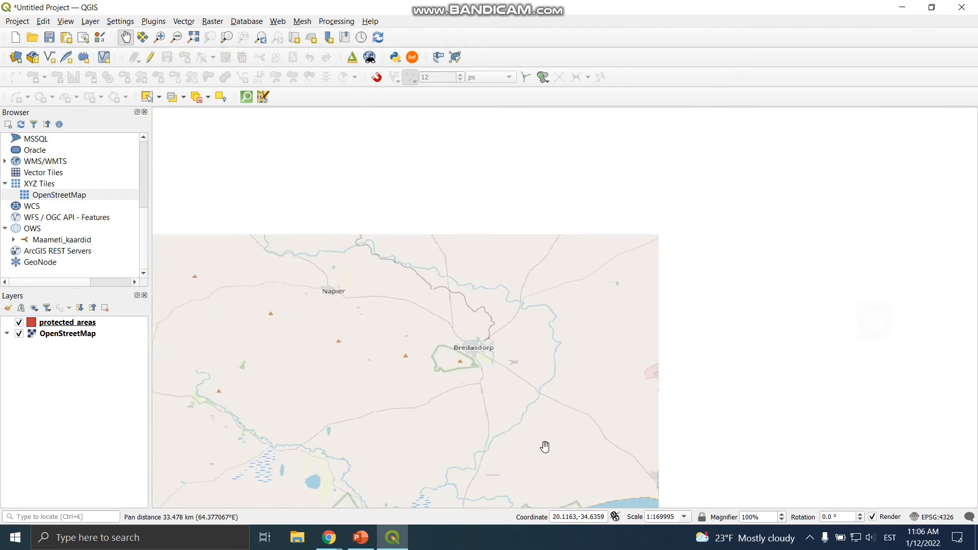
pyautogui.moveTo(438, 241); pyautogui.dragTo(745, 501)
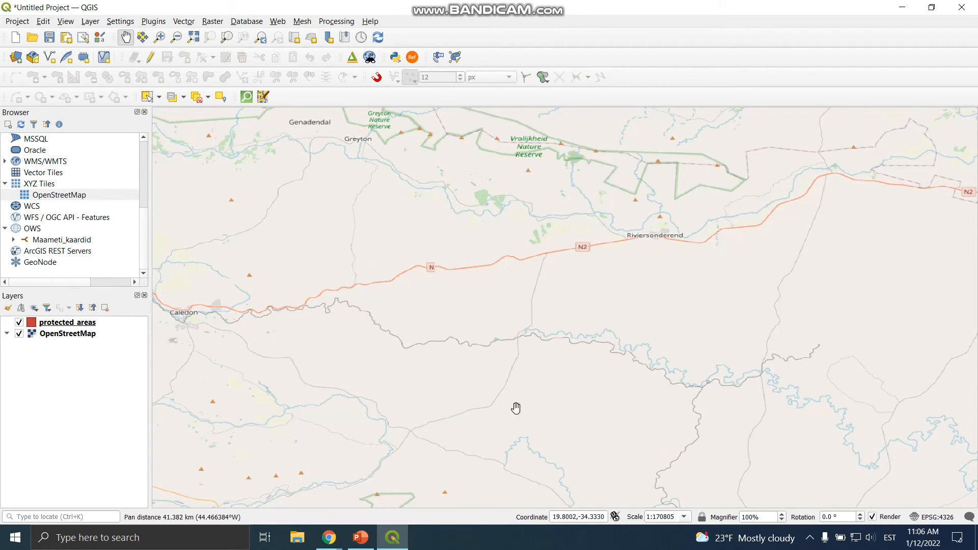
# - Zoom the map to the extent of the protected_areas layer and check its immediate surroundings
pyautogui.click(53, 324)
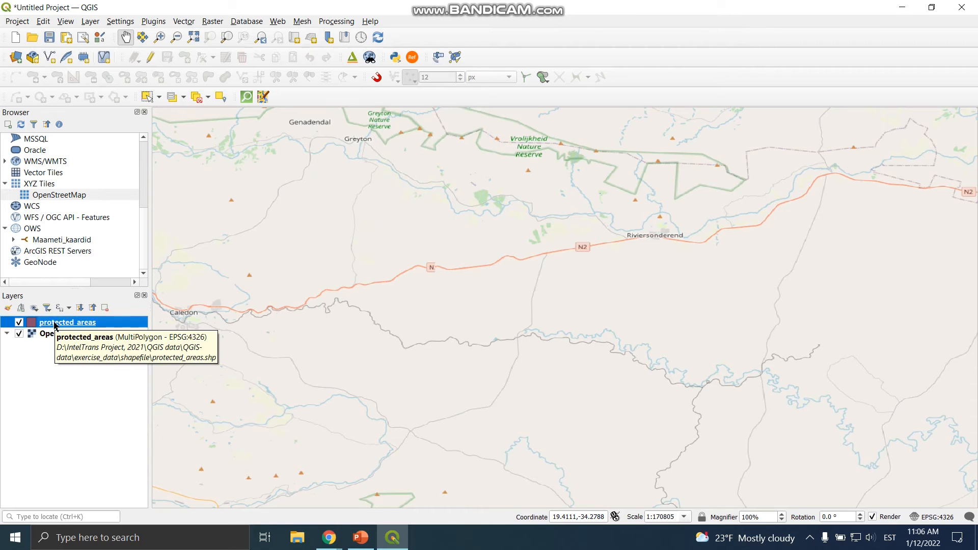
pyautogui.rightClick(55, 326)
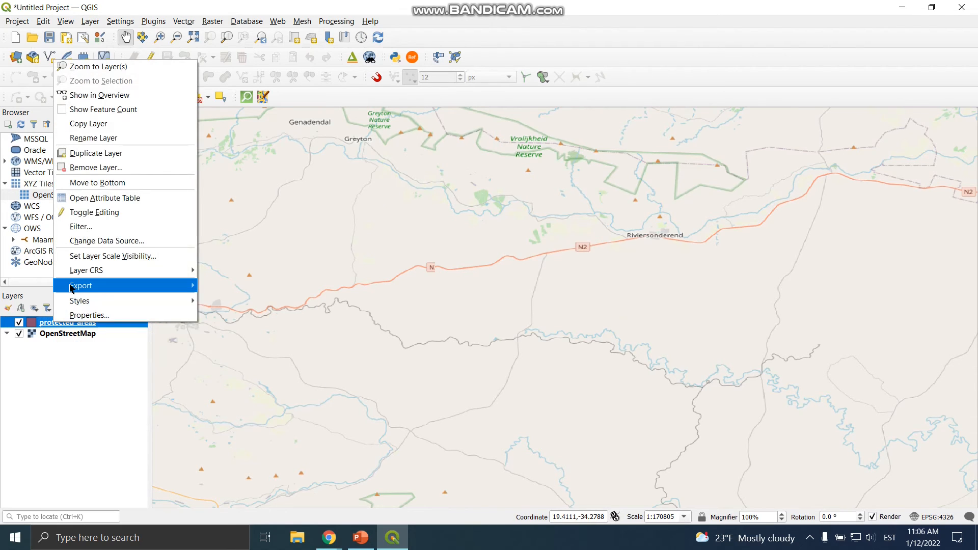
pyautogui.click(125, 67)
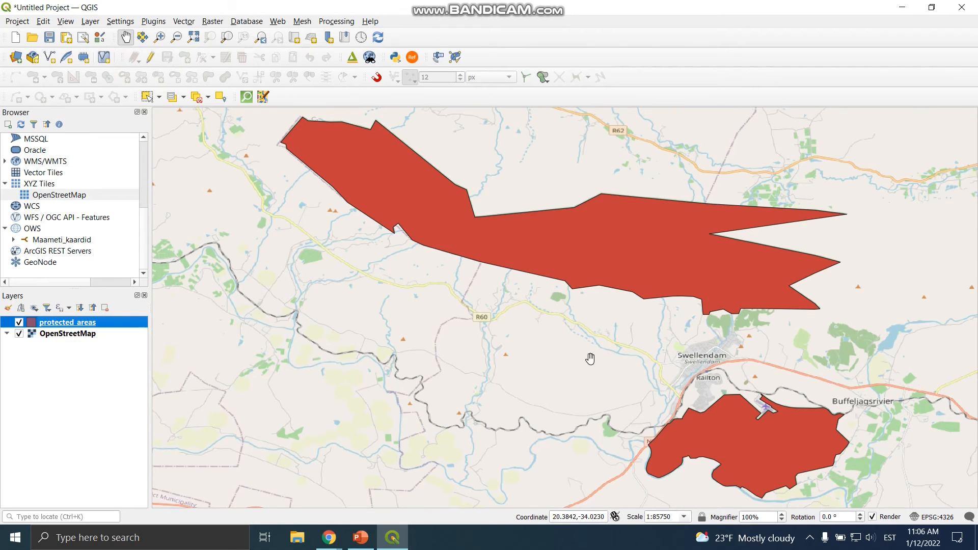
pyautogui.scroll(-3, 590, 358)
pyautogui.moveTo(590, 359)
pyautogui.mouseDown()
pyautogui.moveTo(556, 360)
pyautogui.moveTo(589, 362)
pyautogui.mouseUp()
pyautogui.scroll(2, 556, 360)
pyautogui.scroll(1, 556, 360)
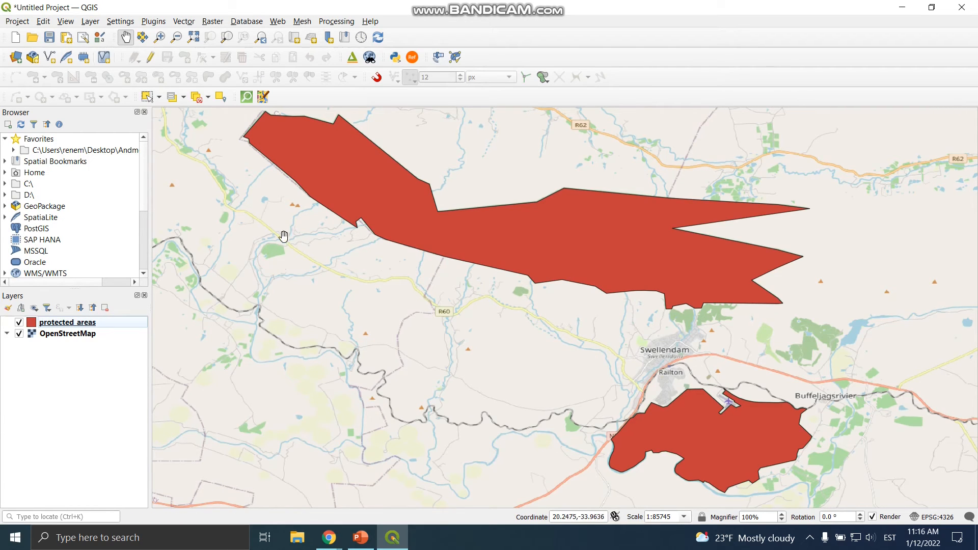
# - Start saving the project under a new name and create a folder called exercise inside IntelTrans Project, 2021
pyautogui.click(19, 23)
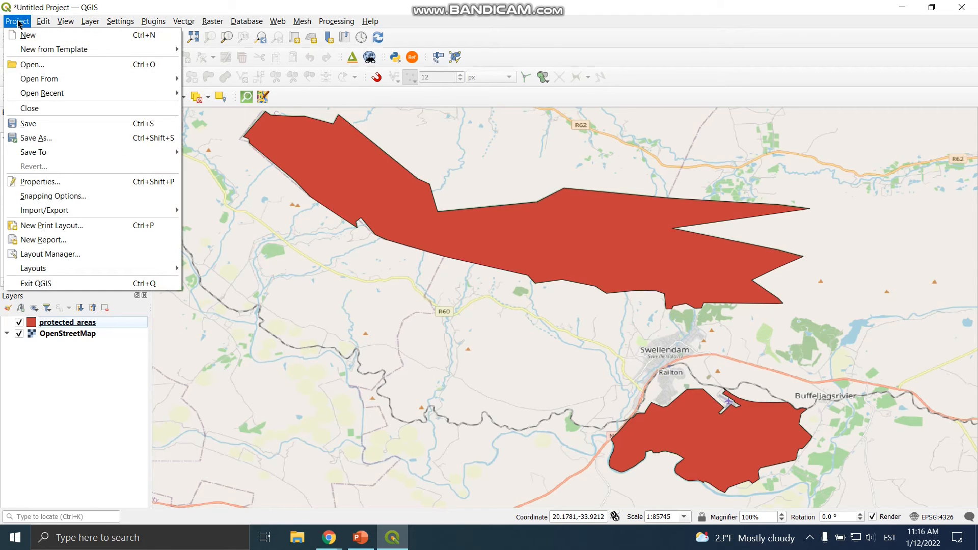
pyautogui.click(29, 137)
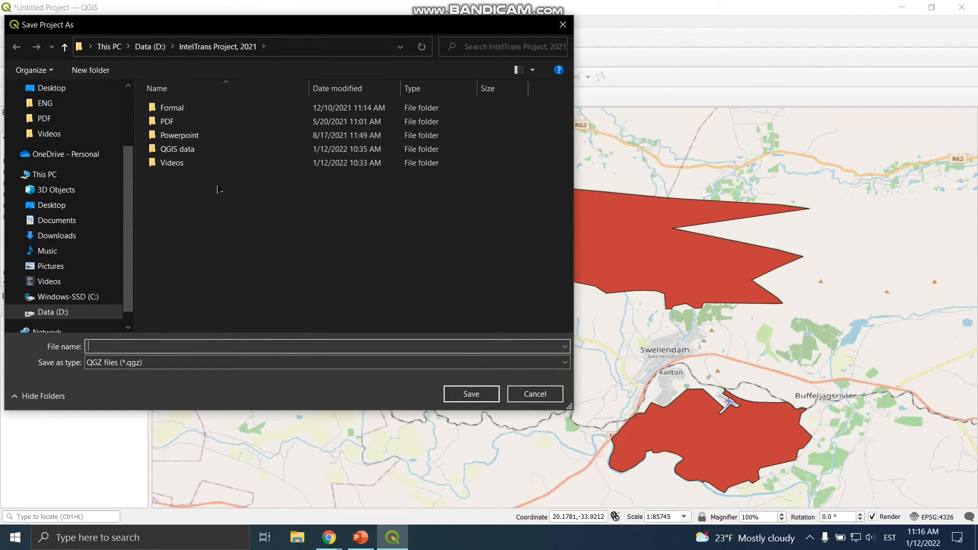
pyautogui.moveTo(241, 27); pyautogui.dragTo(384, 47)
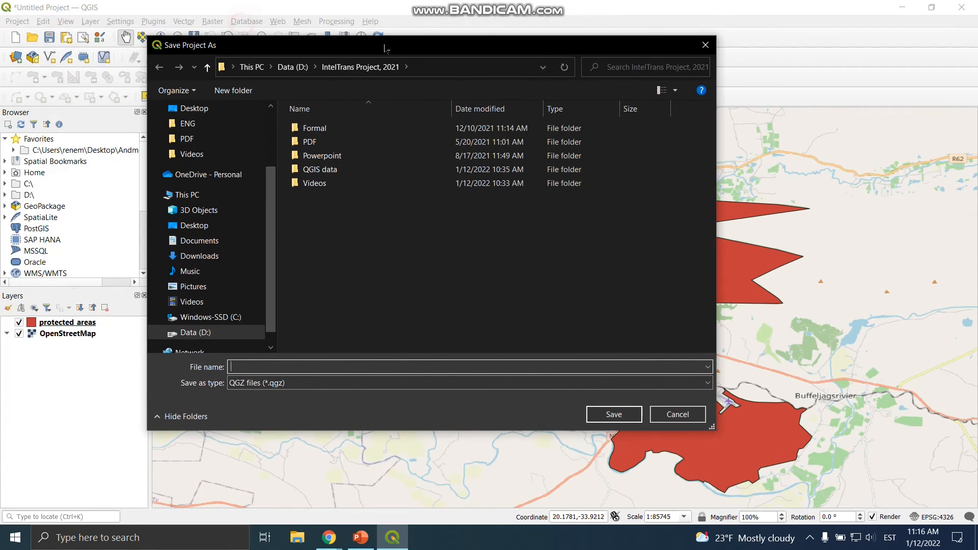
pyautogui.rightClick(404, 234)
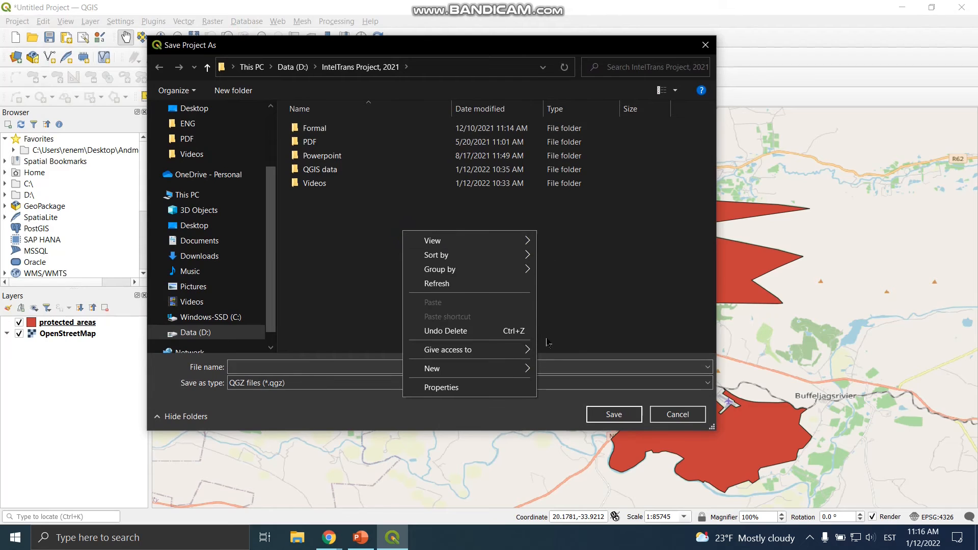
pyautogui.click(544, 371)
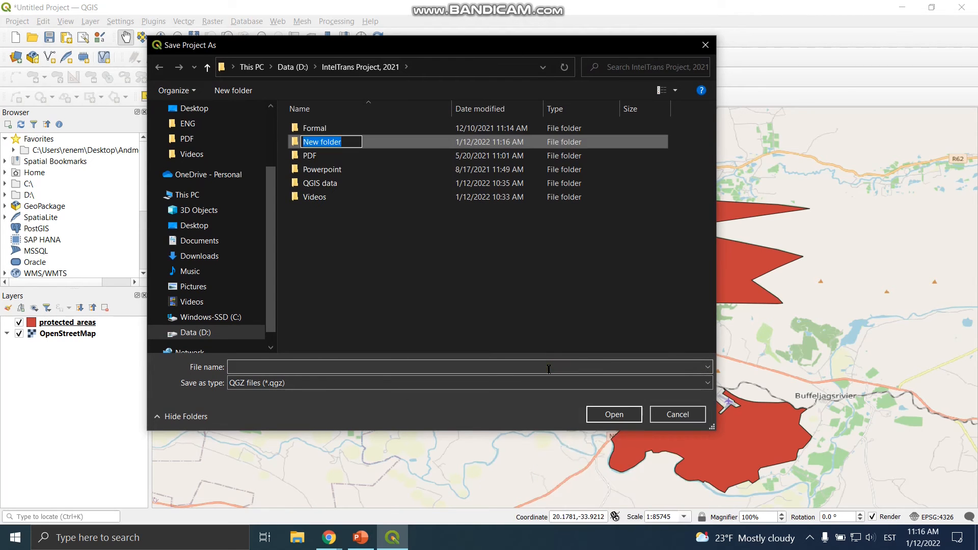
pyautogui.write('exercise')
pyautogui.press('Return')
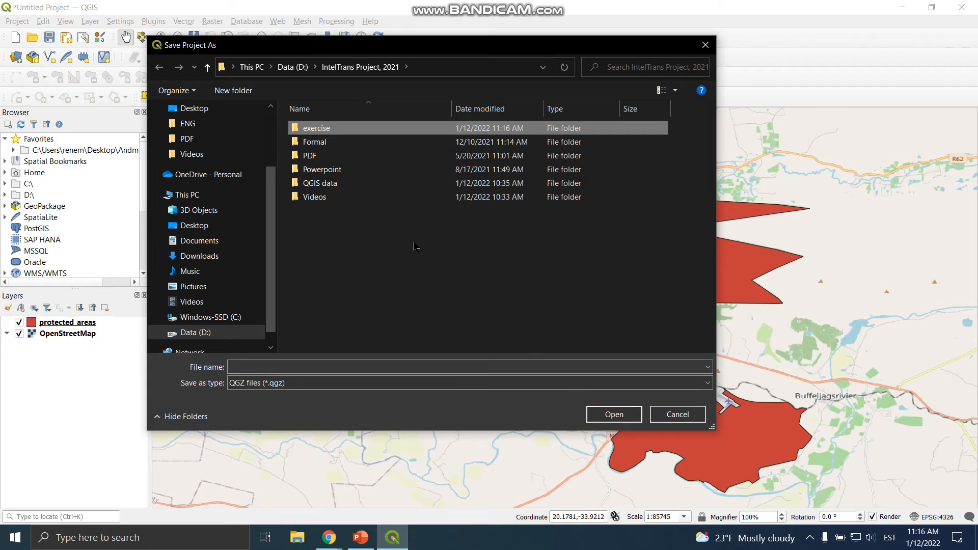
# - Save the project in the exercise folder as a QGZ file named project_1
pyautogui.press('F4')
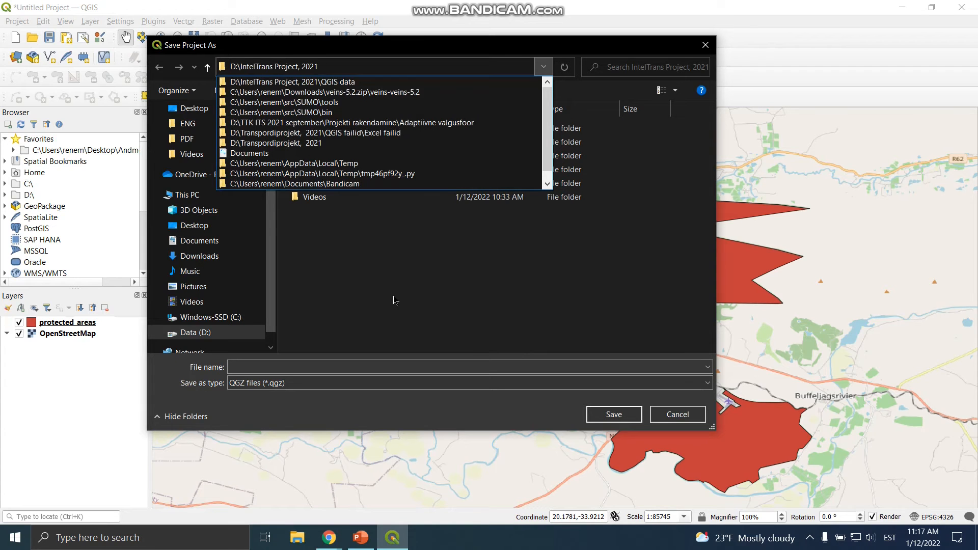
pyautogui.click(393, 299)
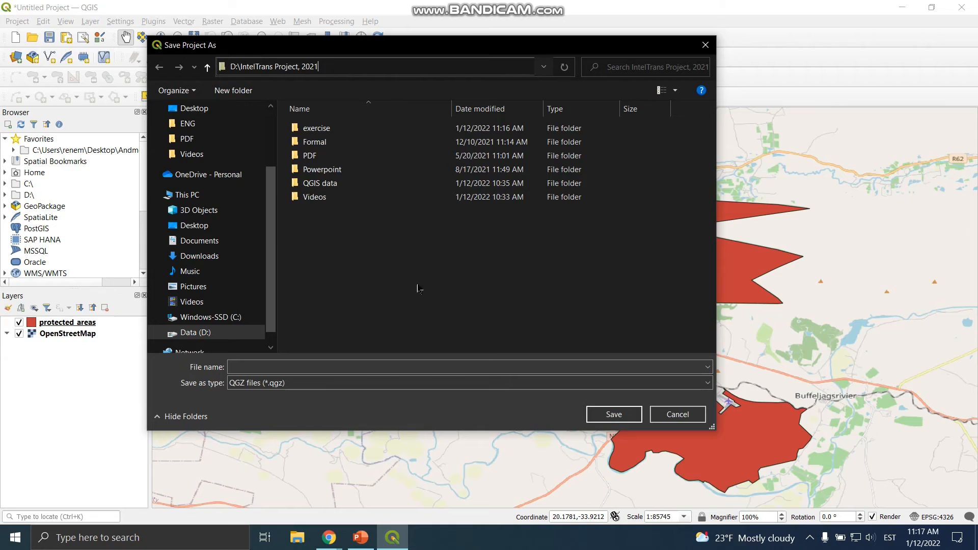
pyautogui.doubleClick(319, 128)
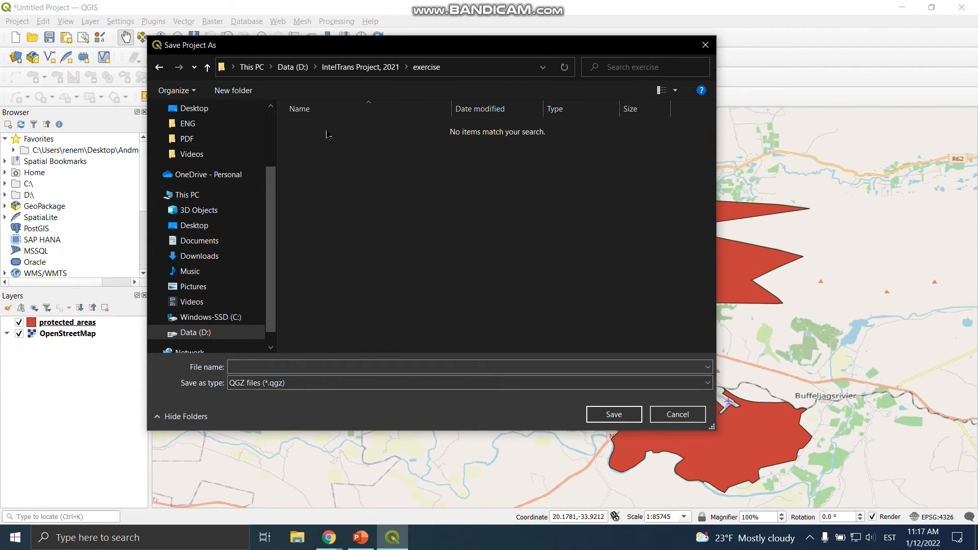
pyautogui.click(368, 363)
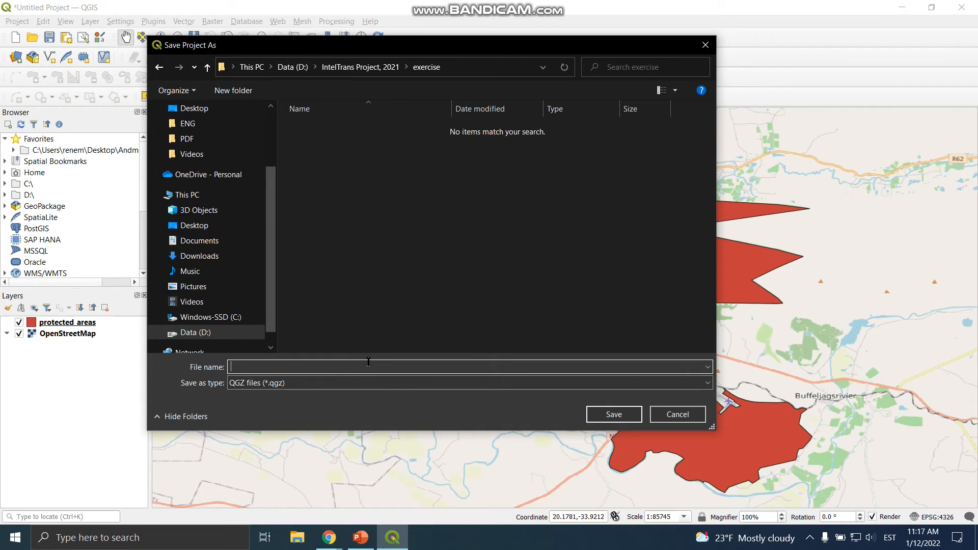
pyautogui.write('project_1')
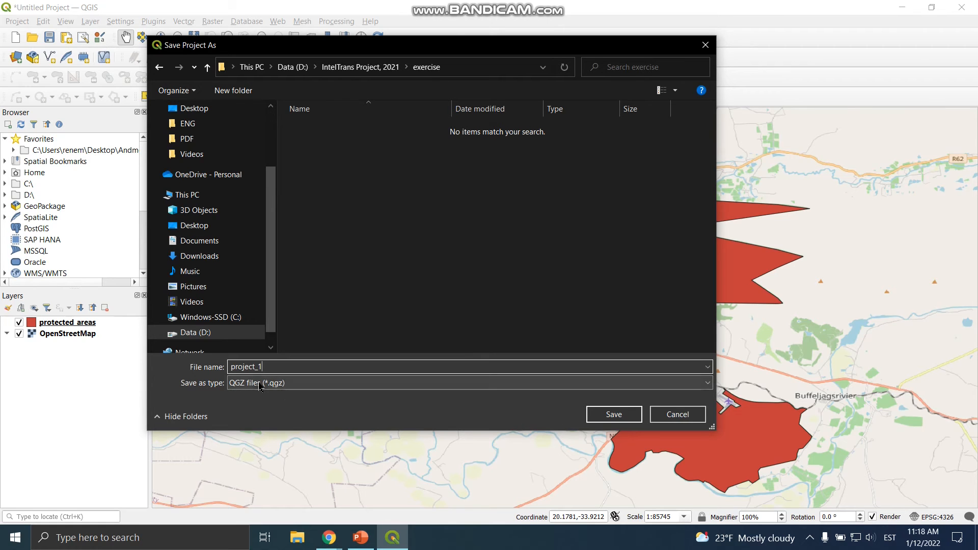
pyautogui.click(620, 414)
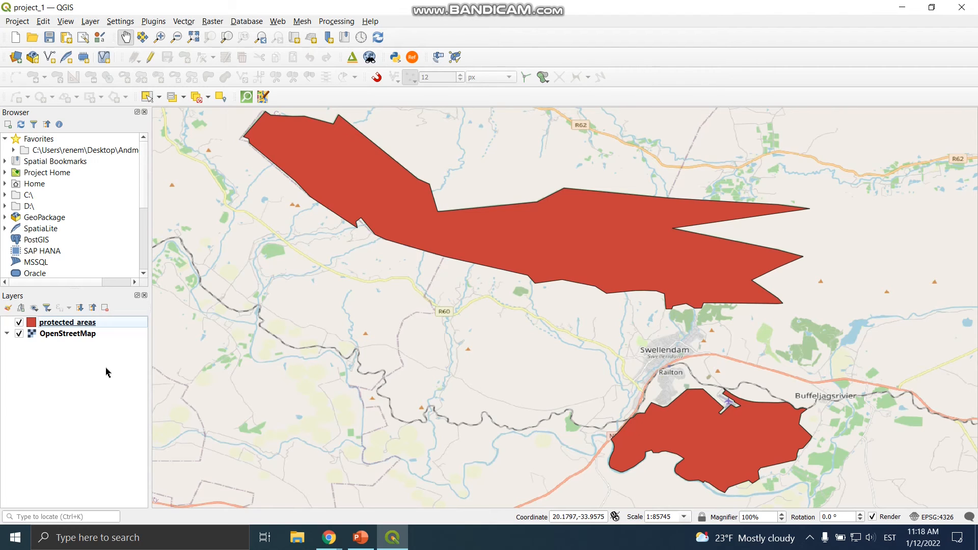
pyautogui.click(70, 326)
pyautogui.click(70, 334)
pyautogui.click(78, 323)
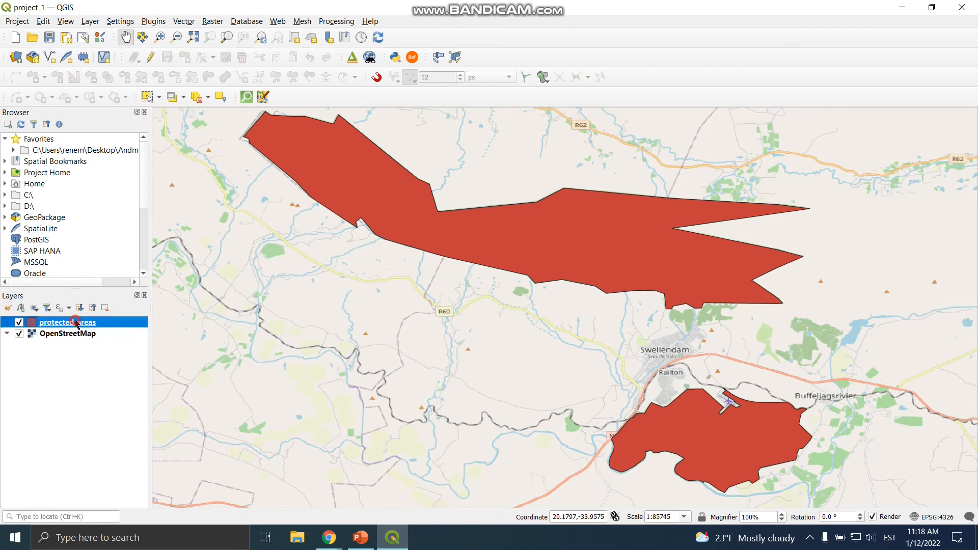
pyautogui.click(78, 397)
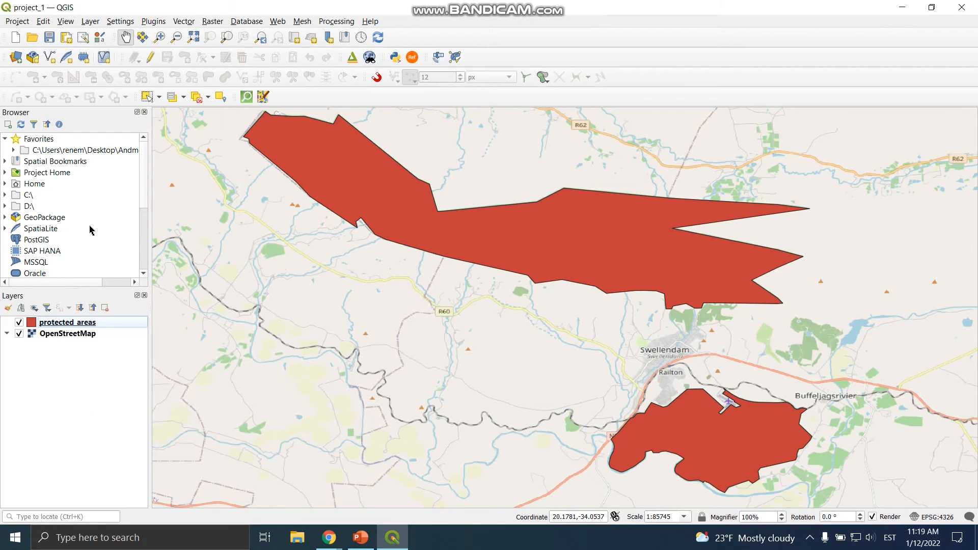
# - Switch to PowerPoint to read the slide listing the layers to import, and return to QGIS
pyautogui.click(369, 537)
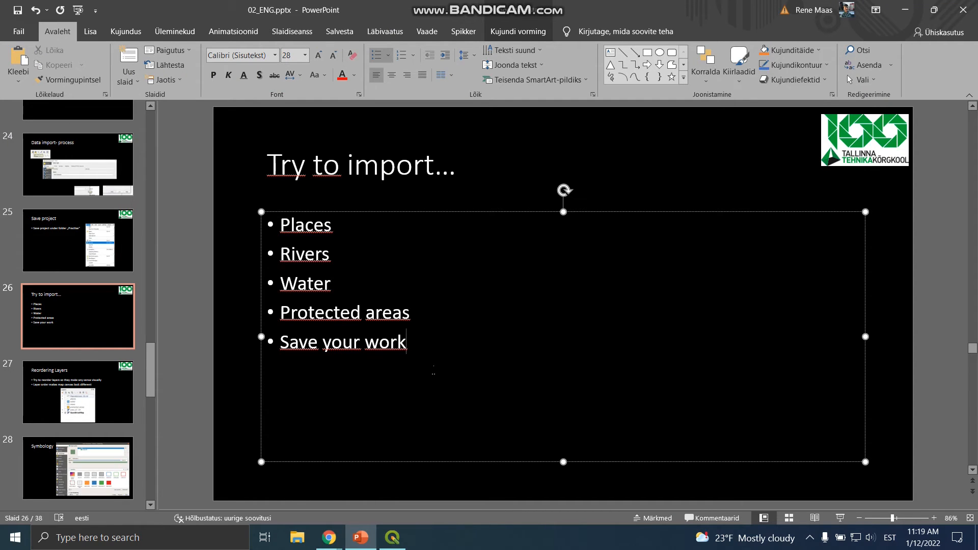
pyautogui.click(248, 354)
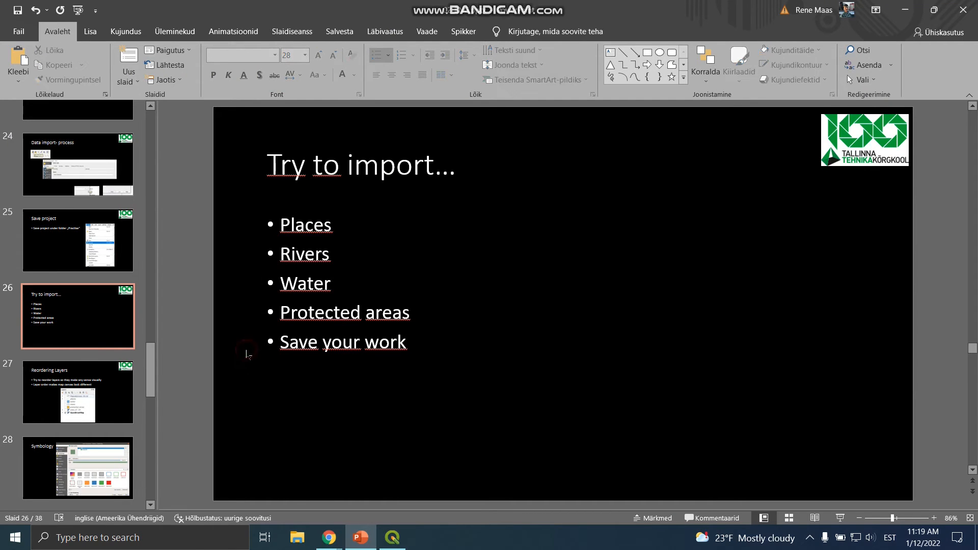
pyautogui.hotkey('alt', 'Tab')
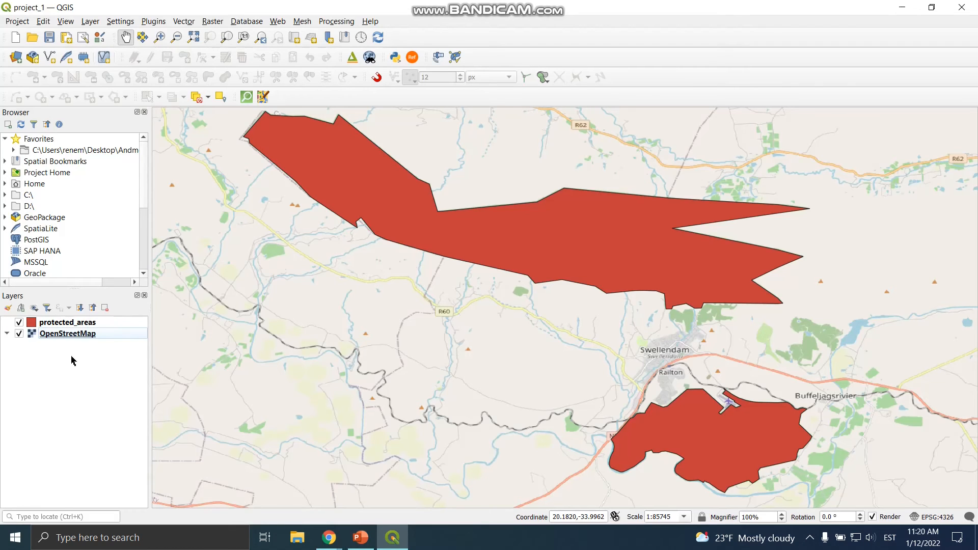
# - In the Data Source Manager, add the QGIS-data folder from D:\IntelTrans Project, 2021\QGIS data as a favorite
pyautogui.click(20, 60)
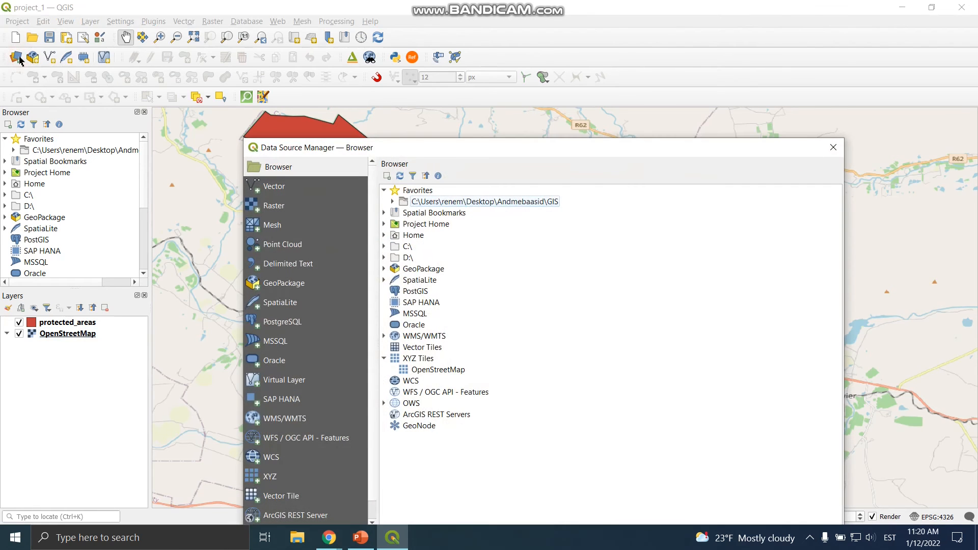
pyautogui.moveTo(383, 153); pyautogui.dragTo(386, 89)
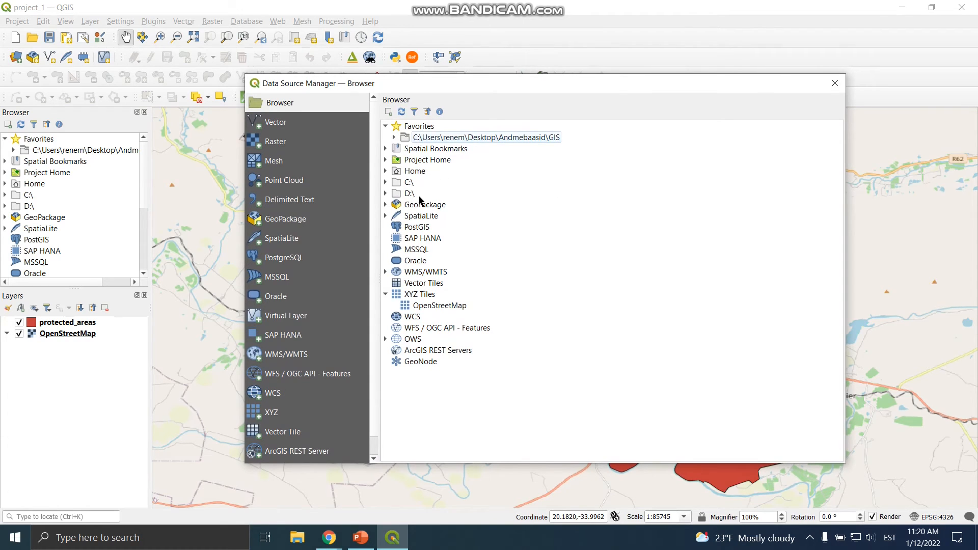
pyautogui.click(385, 194)
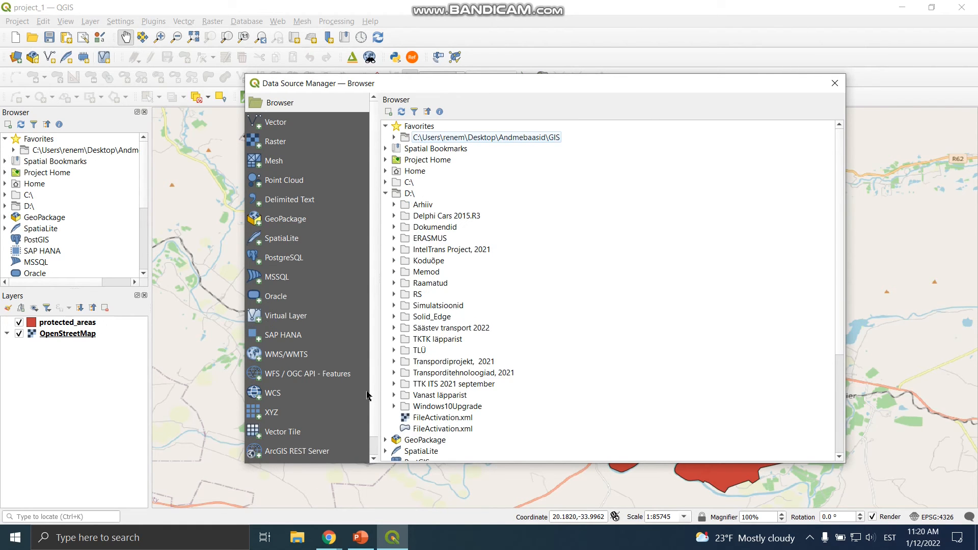
pyautogui.click(393, 249)
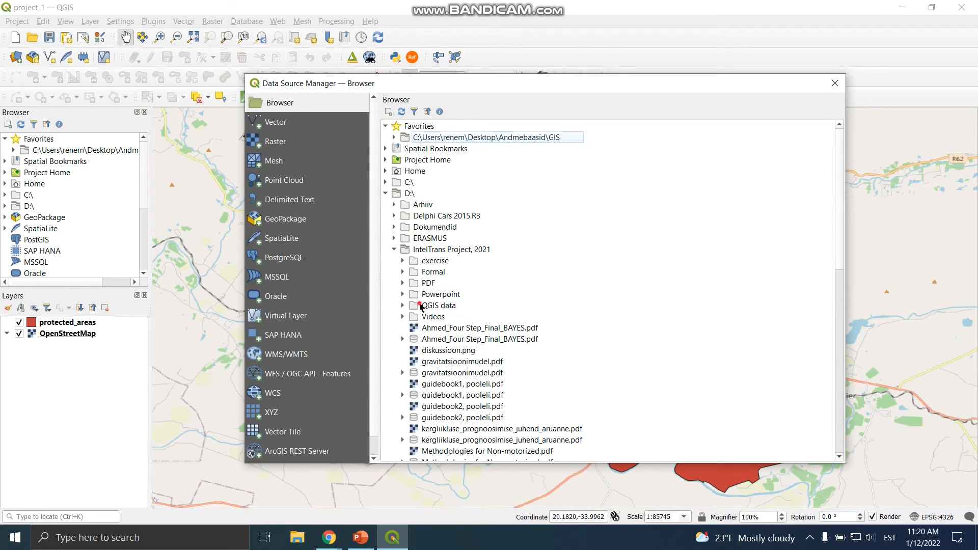
pyautogui.click(420, 305)
pyautogui.click(402, 305)
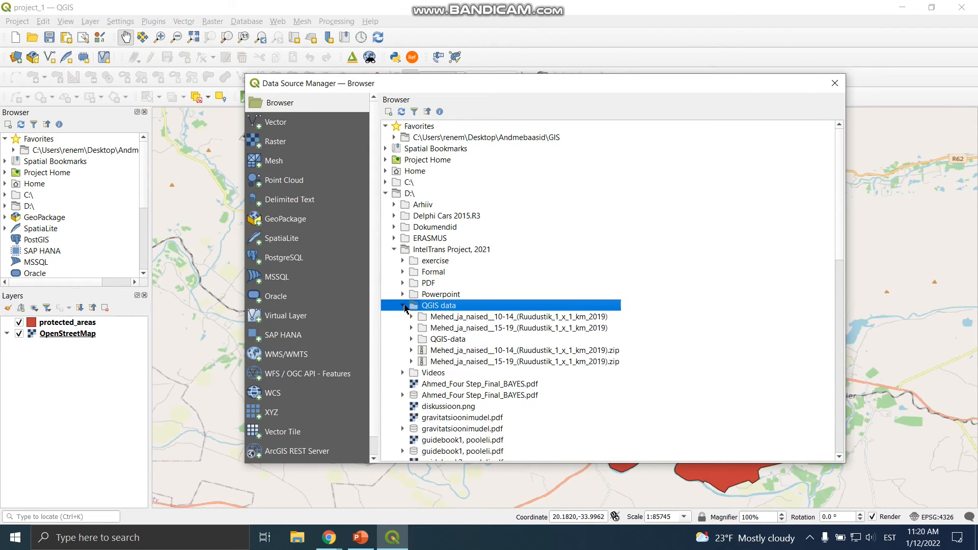
pyautogui.click(429, 340)
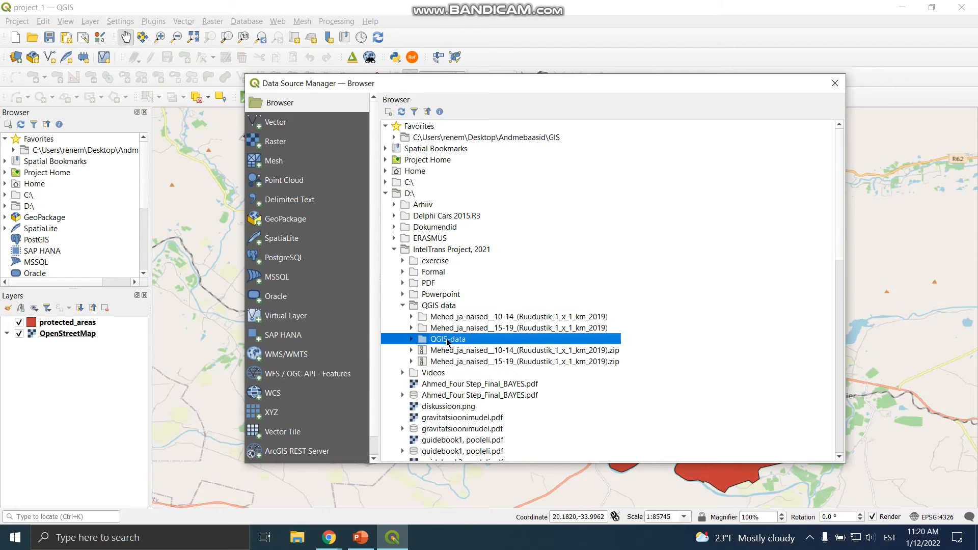
pyautogui.rightClick(447, 342)
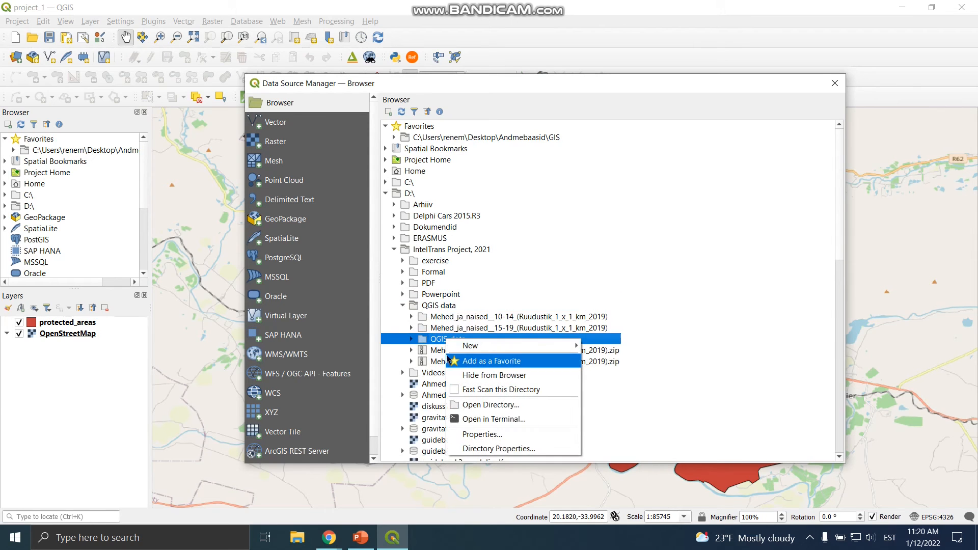
pyautogui.click(469, 361)
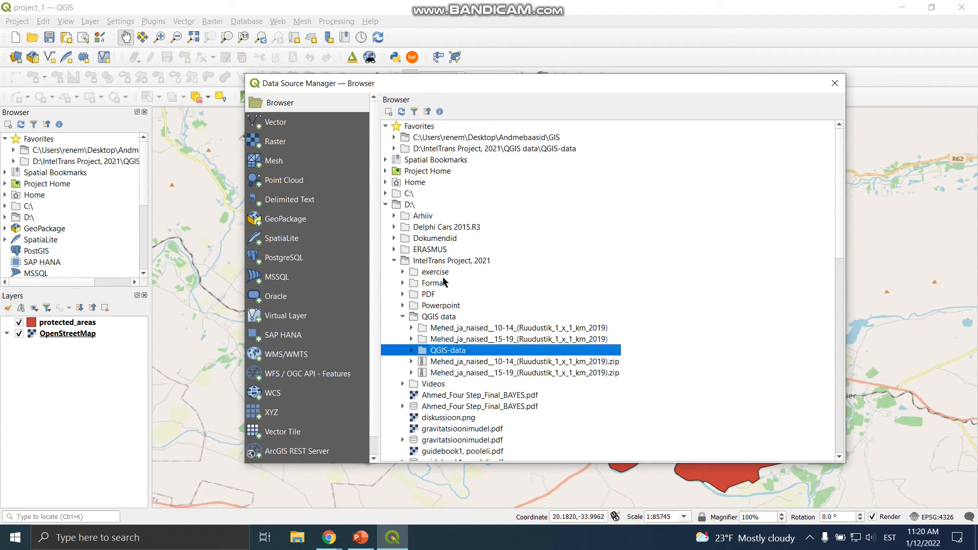
# - Add places.shp from the favorite folder's exercise_data shapefile directory to the project and close the Data Source Manager
pyautogui.click(385, 205)
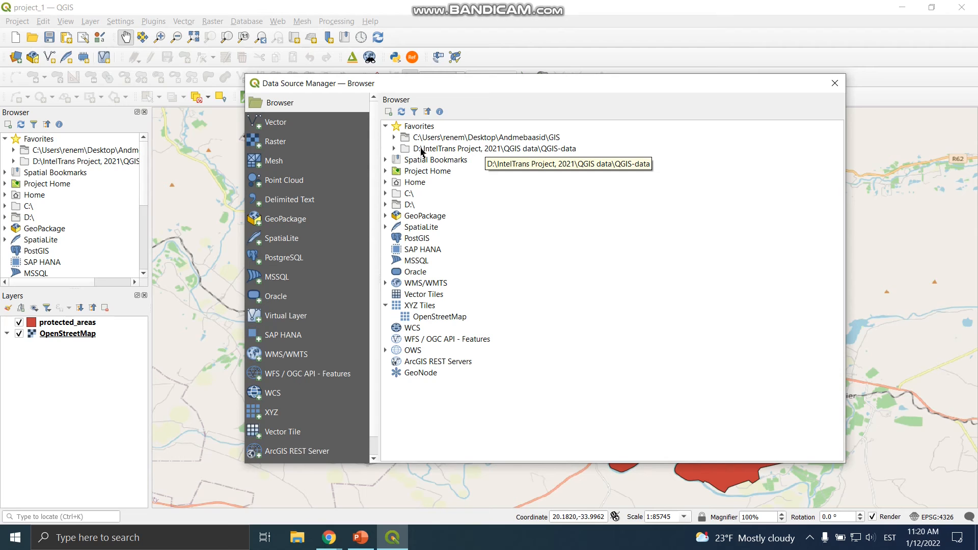
pyautogui.click(394, 149)
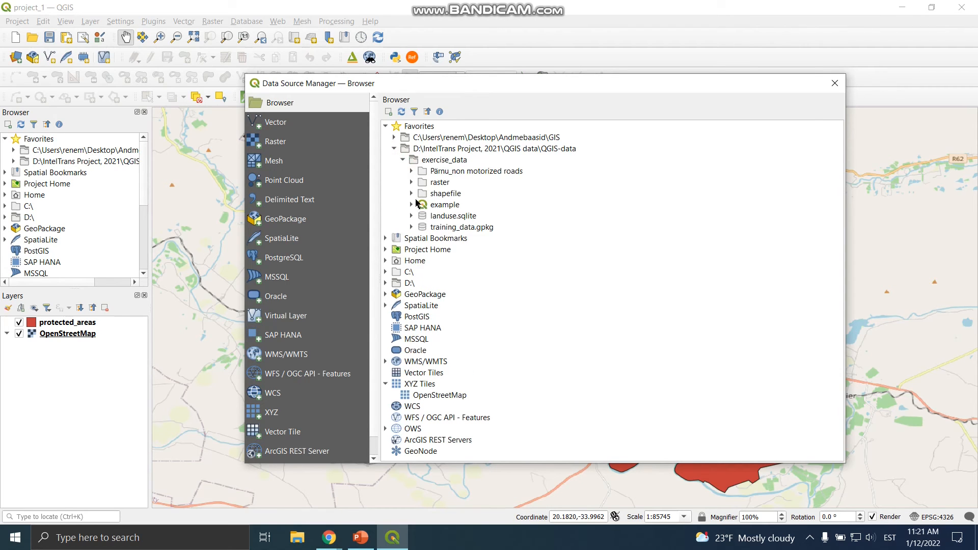
pyautogui.click(411, 194)
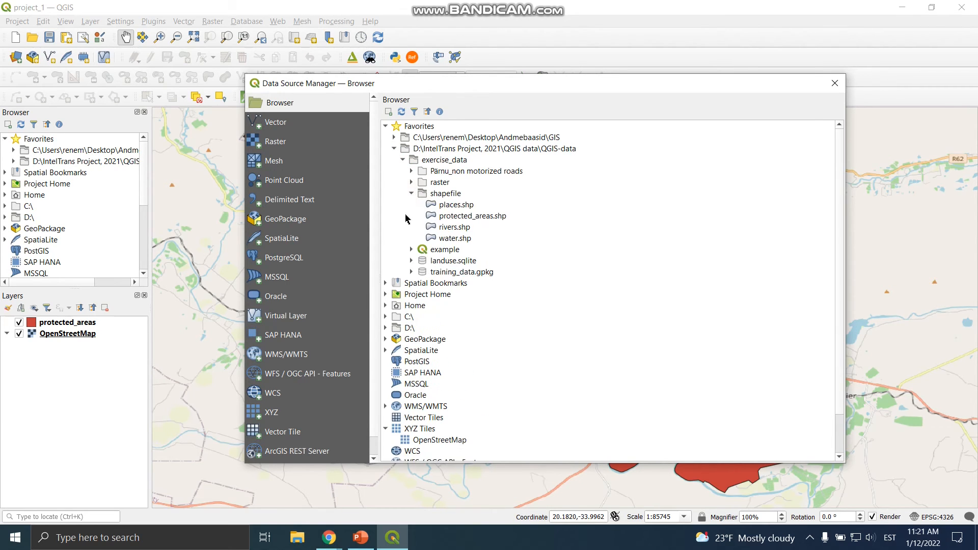
pyautogui.click(453, 206)
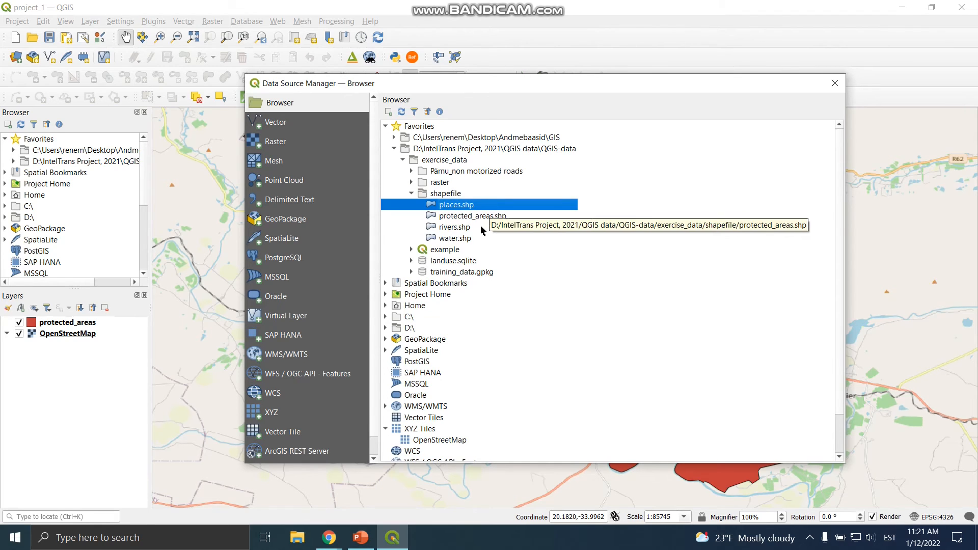
pyautogui.doubleClick(446, 205)
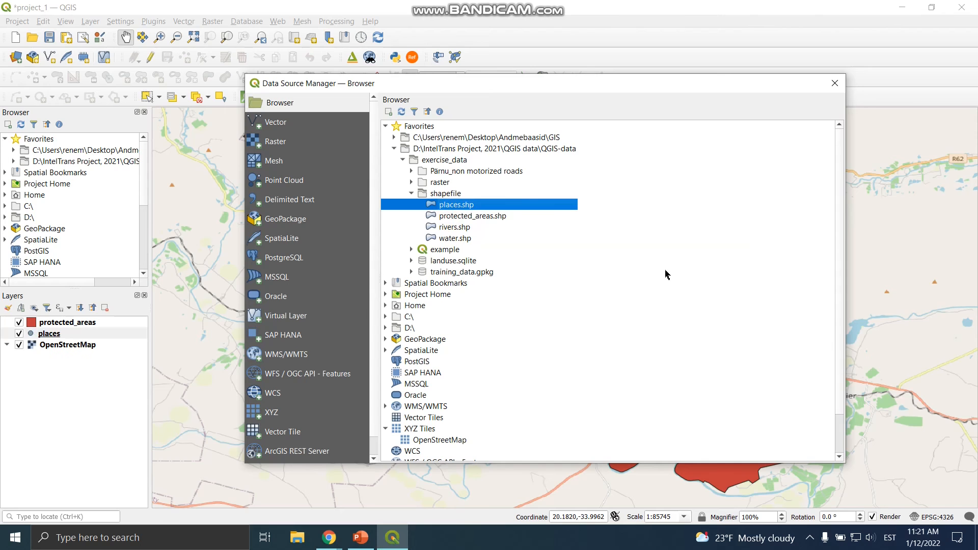
pyautogui.click(834, 83)
pyautogui.moveTo(552, 327); pyautogui.dragTo(527, 321)
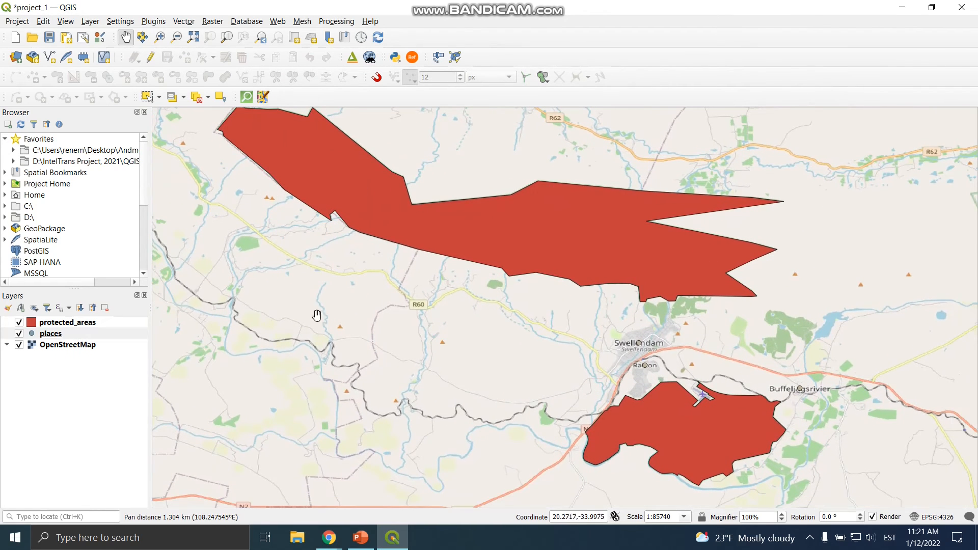
# - Hide the OpenStreetMap basemap and view the vector layers on their own
pyautogui.click(33, 393)
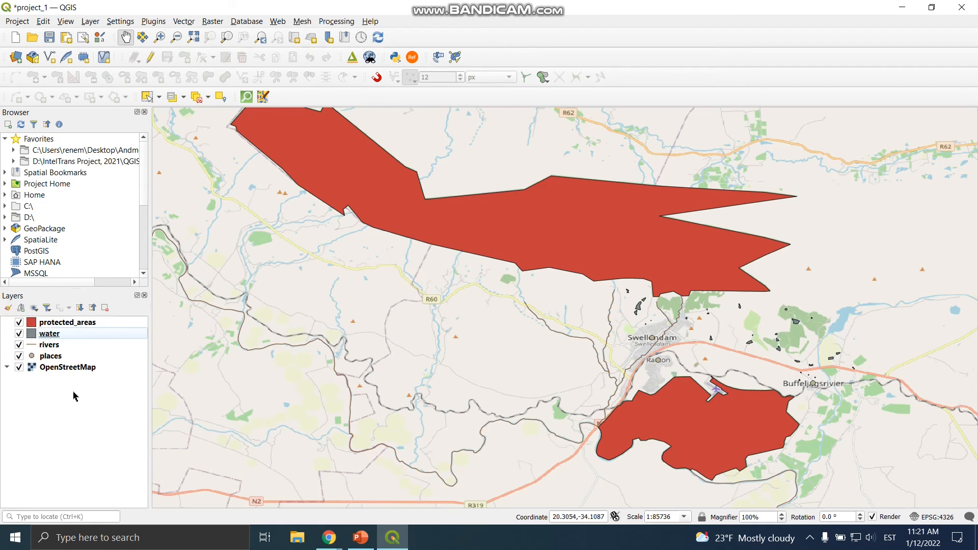
pyautogui.click(19, 367)
pyautogui.moveTo(503, 420); pyautogui.dragTo(448, 399)
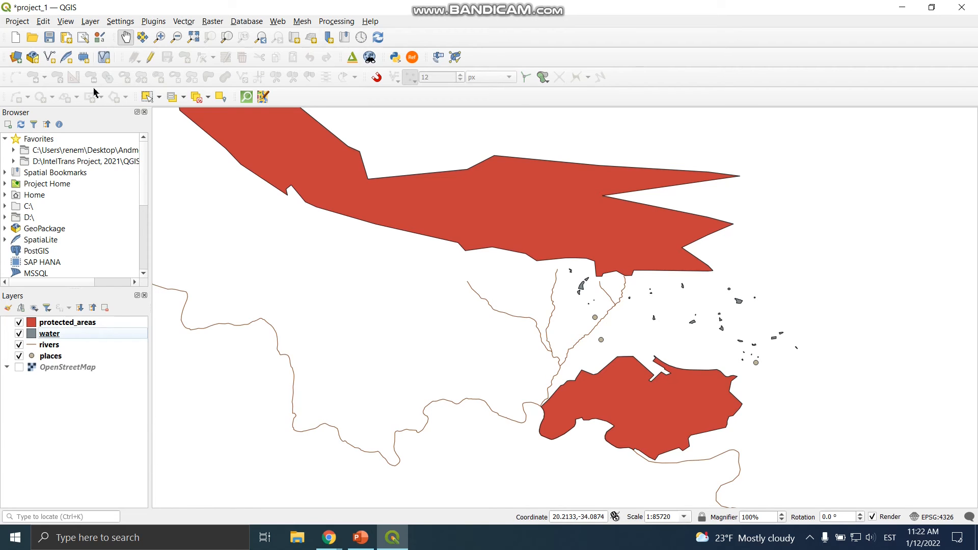
# - Save the changes to project_1 and switch to the PowerPoint presentation
pyautogui.click(50, 38)
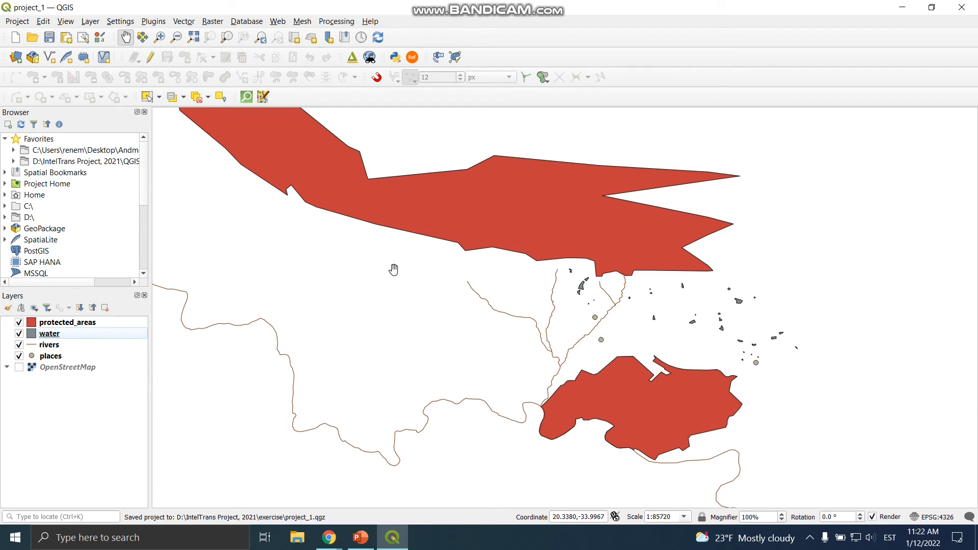
pyautogui.click(365, 543)
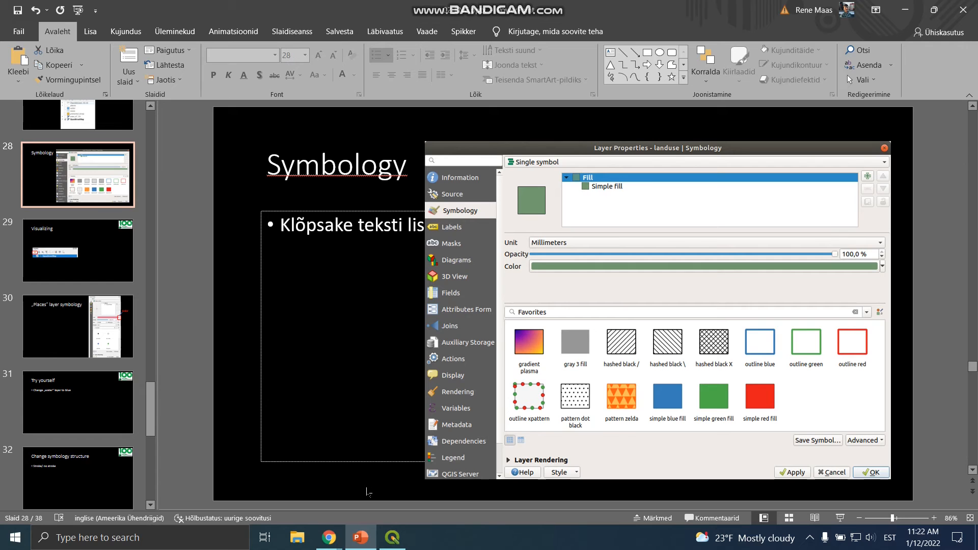
# - Switch to QGIS and open layer styling for the protected_areas layer
pyautogui.click(392, 537)
pyautogui.moveTo(546, 421); pyautogui.dragTo(522, 404)
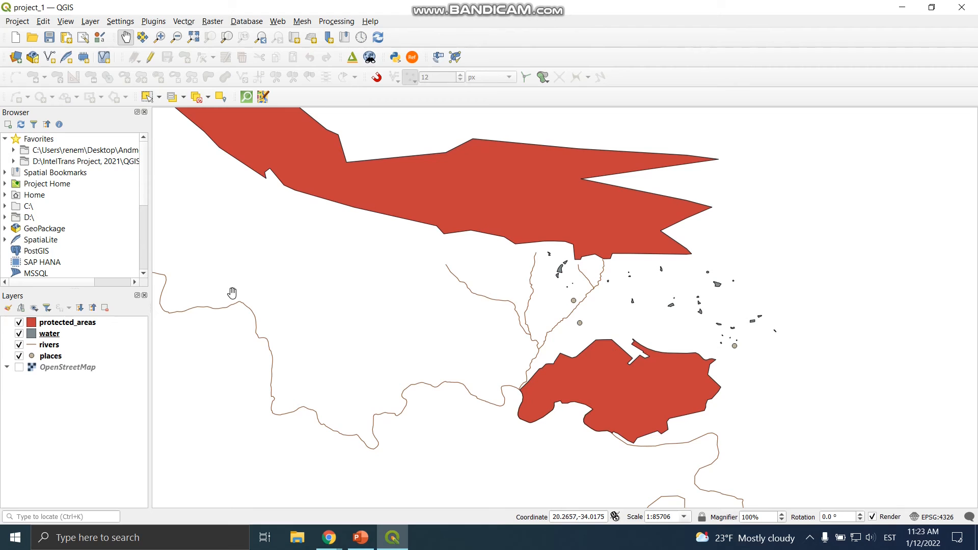
pyautogui.click(75, 325)
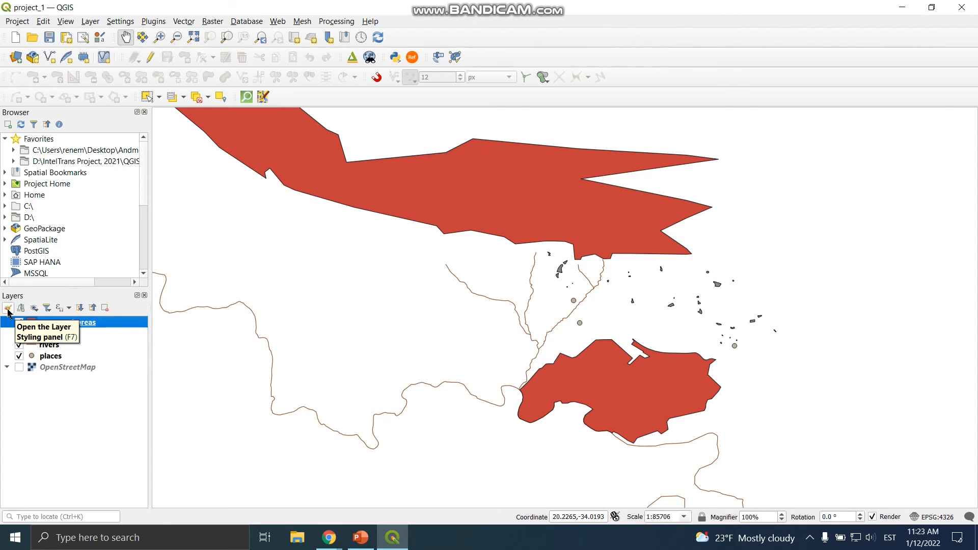
pyautogui.click(8, 308)
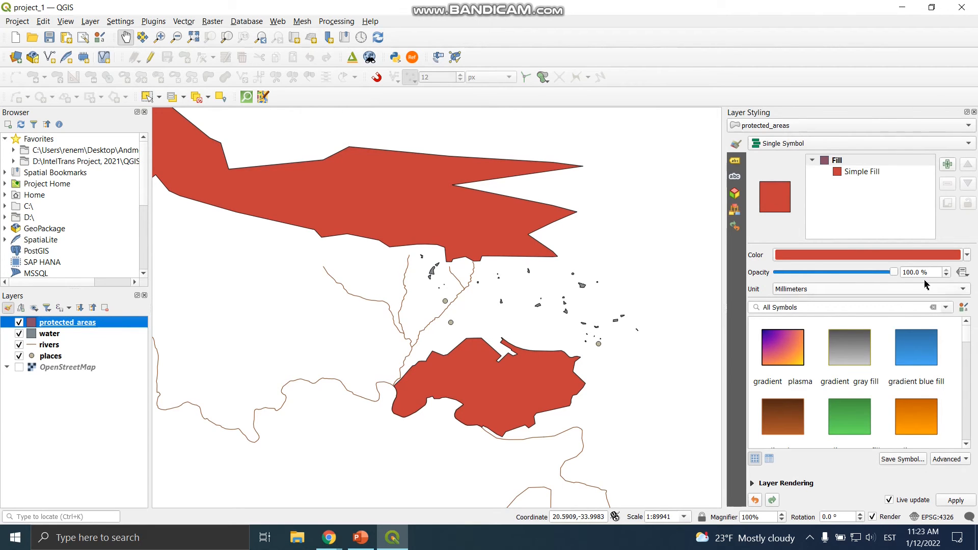
# - Change the protected_areas fill color to olive yellow and lower its opacity to about 53.3 %
pyautogui.click(758, 257)
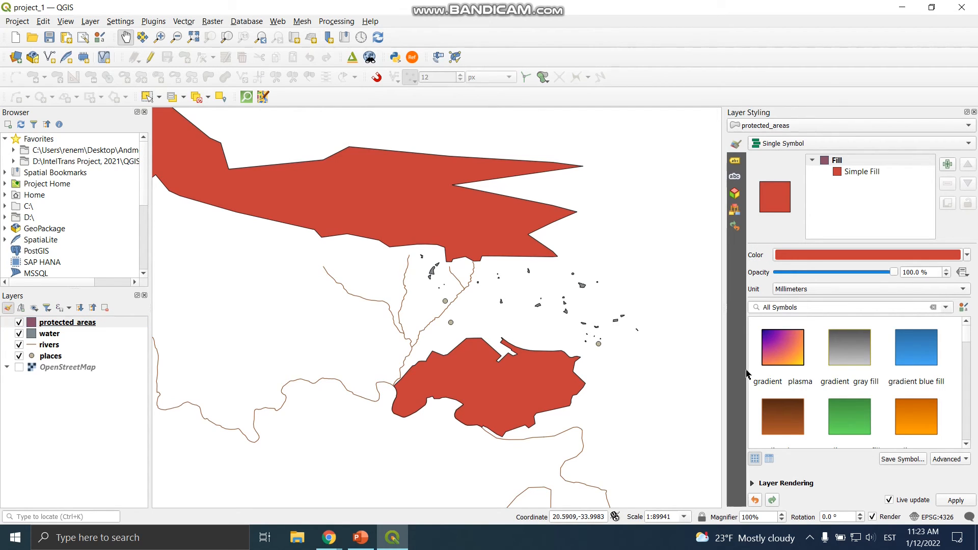
pyautogui.click(967, 257)
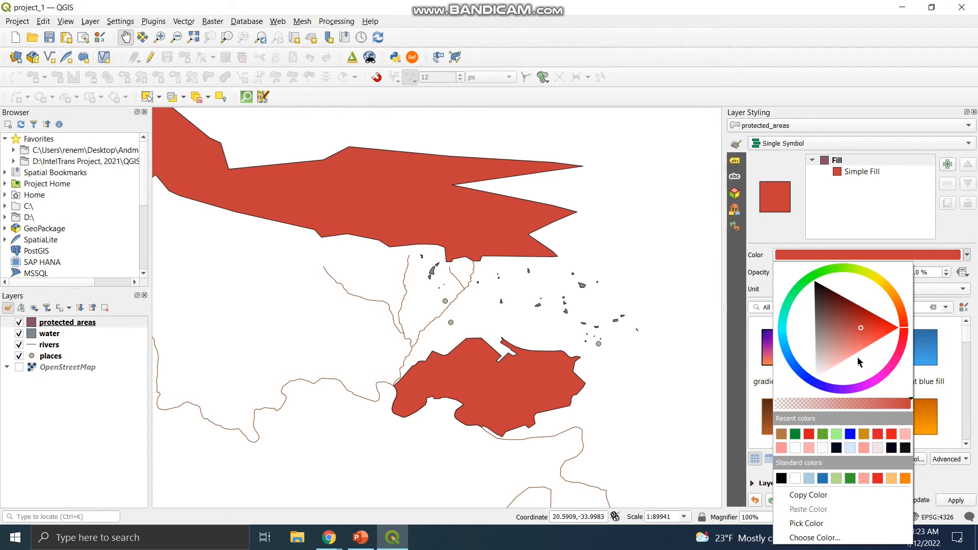
pyautogui.moveTo(892, 294)
pyautogui.mouseDown()
pyautogui.moveTo(835, 266)
pyautogui.moveTo(814, 270)
pyautogui.moveTo(881, 272)
pyautogui.mouseUp()
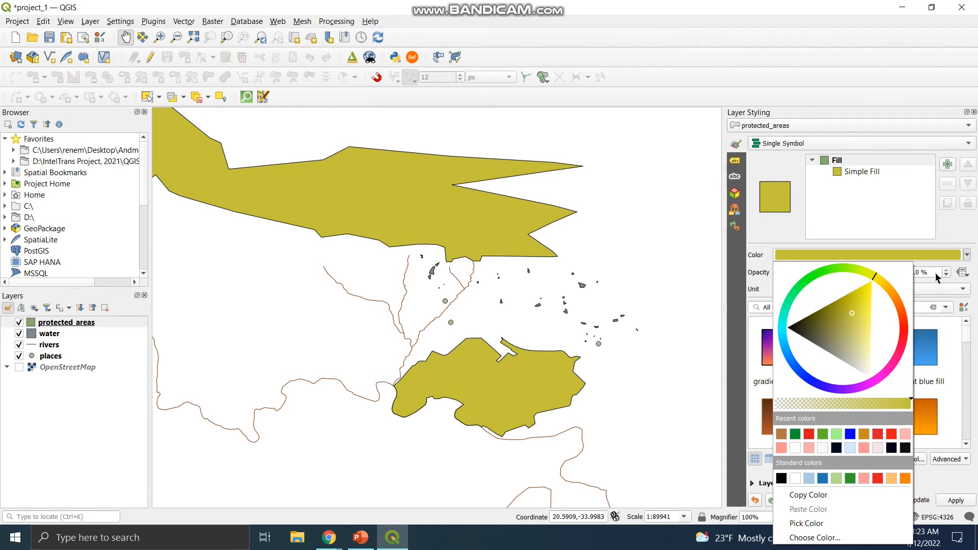
pyautogui.click(953, 240)
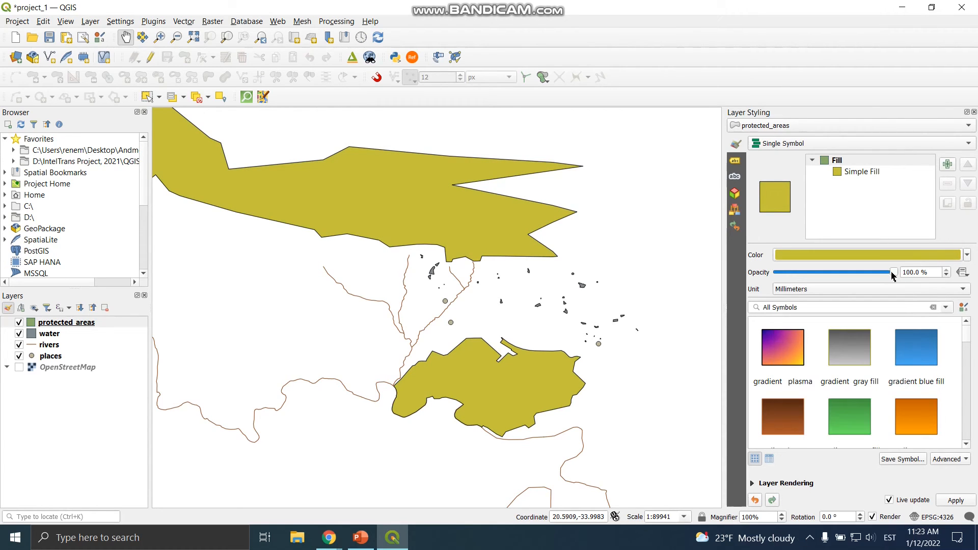
pyautogui.moveTo(893, 272); pyautogui.dragTo(841, 277)
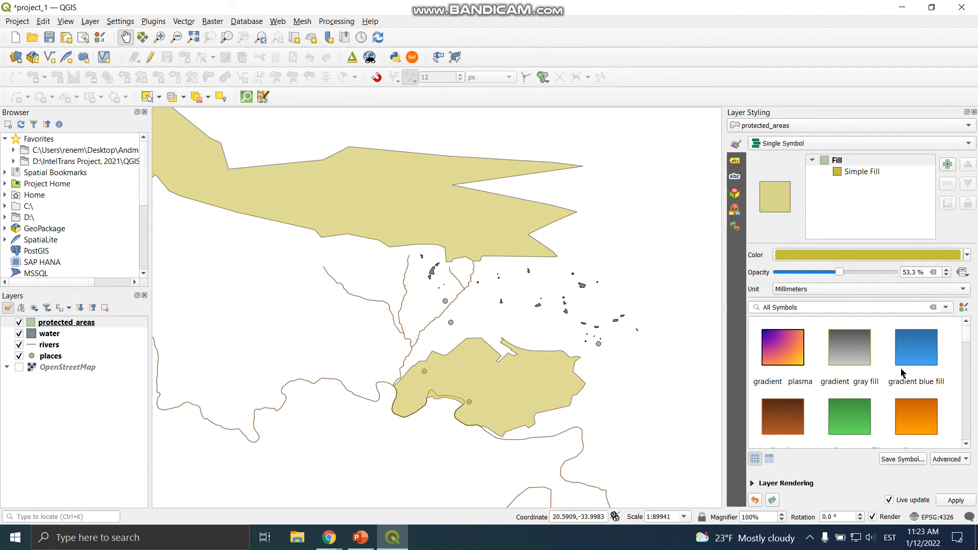
pyautogui.moveTo(965, 338)
pyautogui.mouseDown()
pyautogui.moveTo(968, 375)
pyautogui.moveTo(967, 338)
pyautogui.mouseUp()
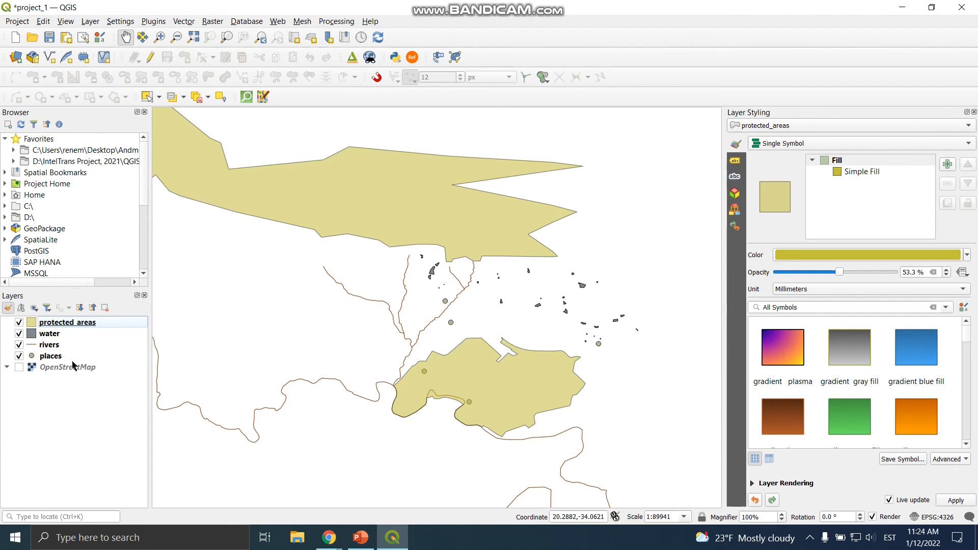
# - Show the styling of the water layer and look at the list of layers available for styling
pyautogui.click(58, 336)
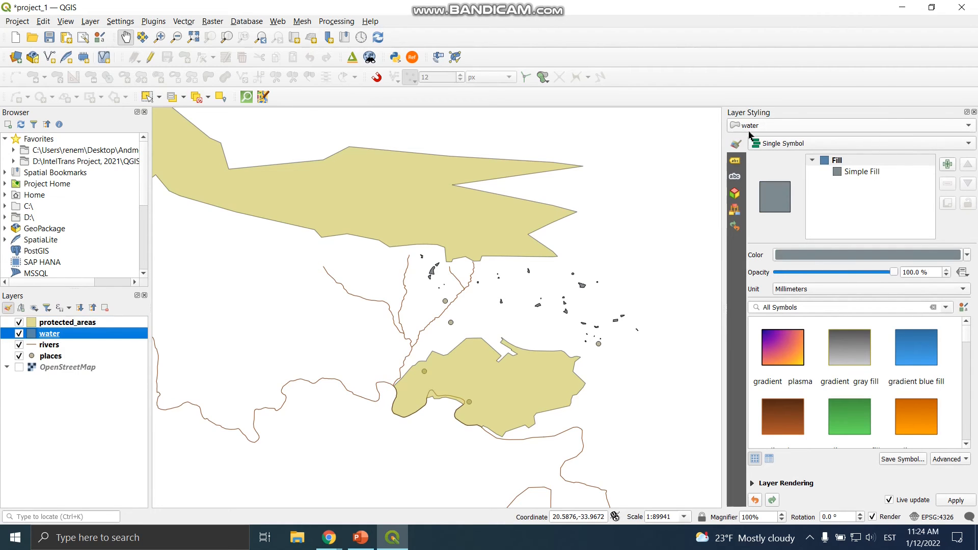
pyautogui.click(764, 129)
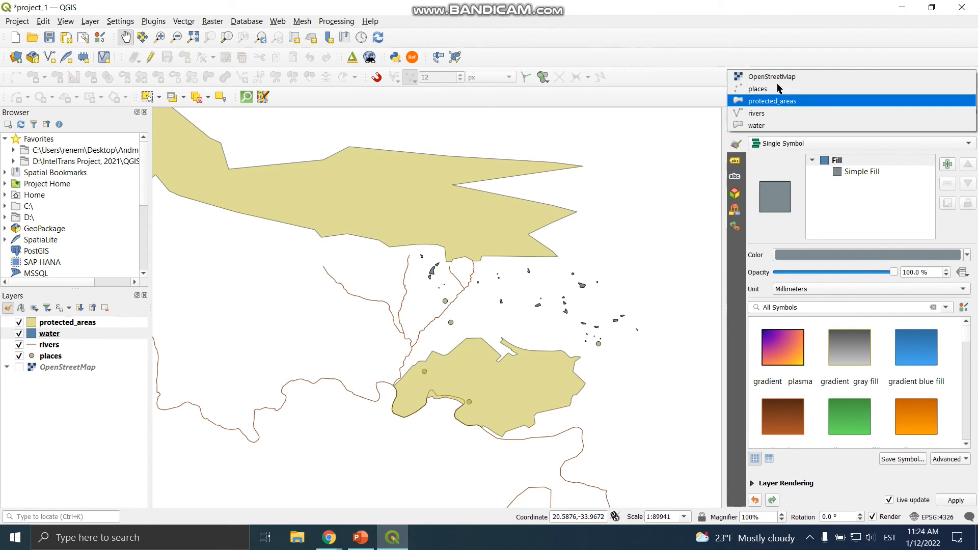
pyautogui.click(751, 177)
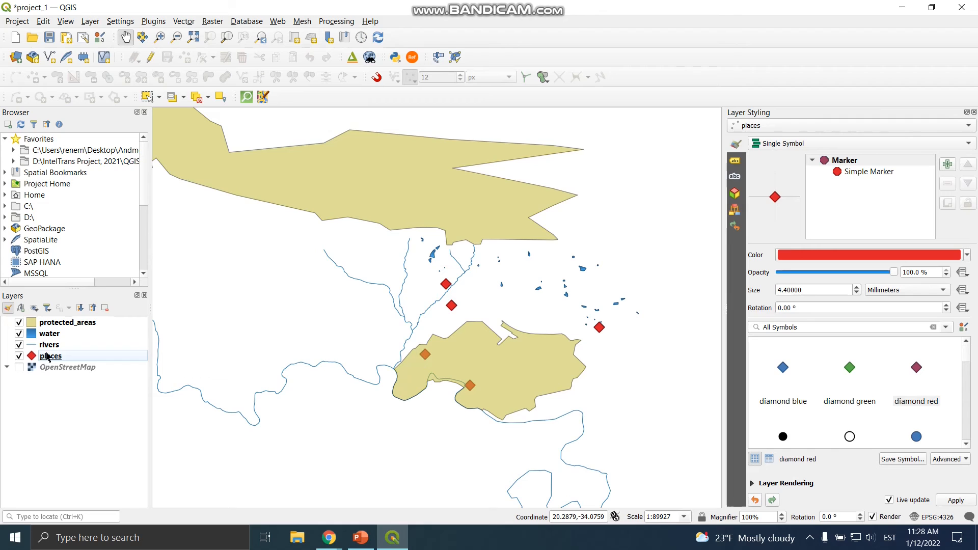
# - Reorder the layers so places is first and rivers sits directly below it, above protected_areas
pyautogui.moveTo(50, 359); pyautogui.dragTo(50, 319)
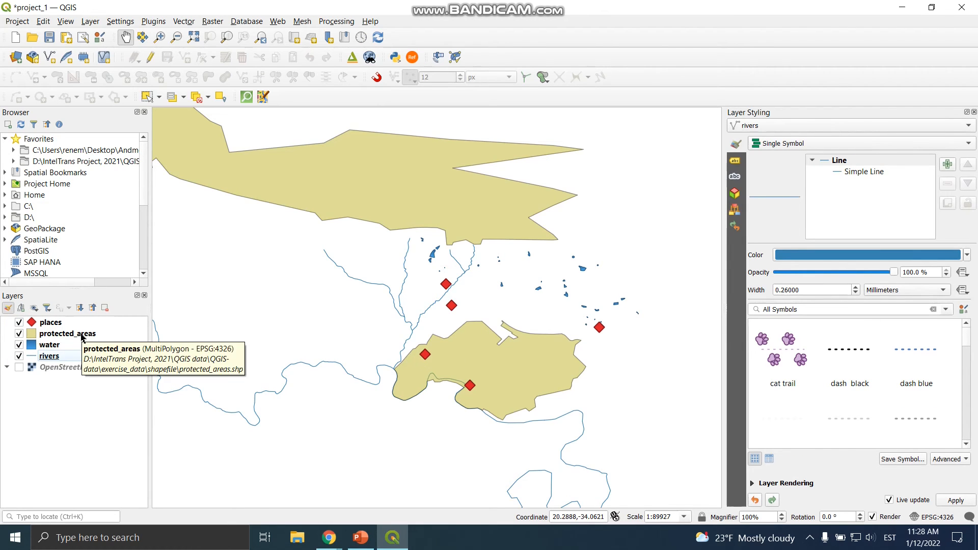
pyautogui.moveTo(52, 356); pyautogui.dragTo(55, 333)
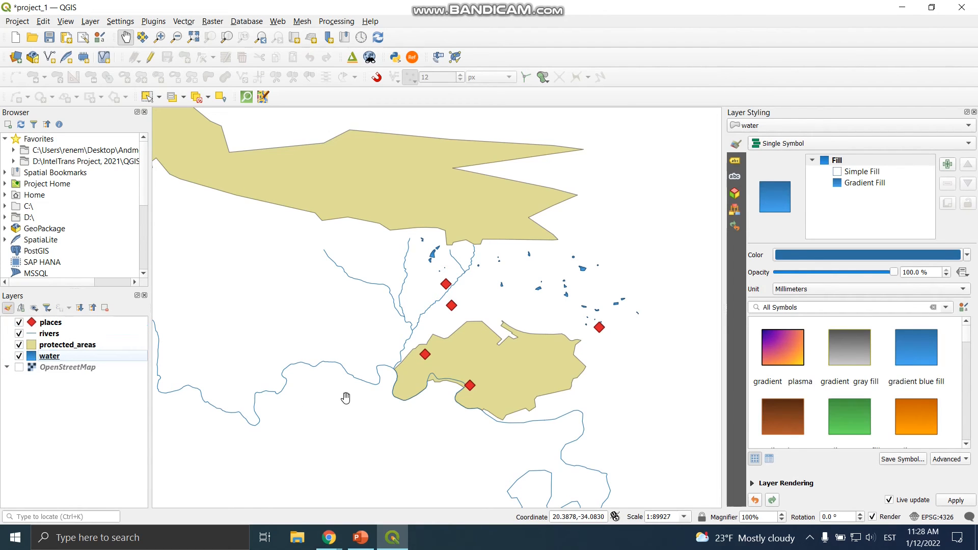
# - Set the rivers layer's line width to 0.8 millimeters after trying 1
pyautogui.click(45, 336)
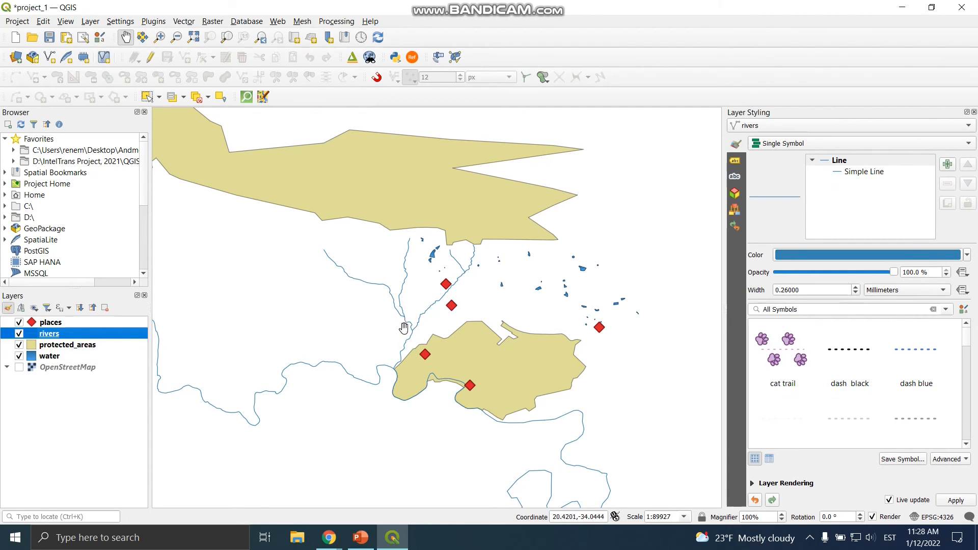
pyautogui.doubleClick(822, 289)
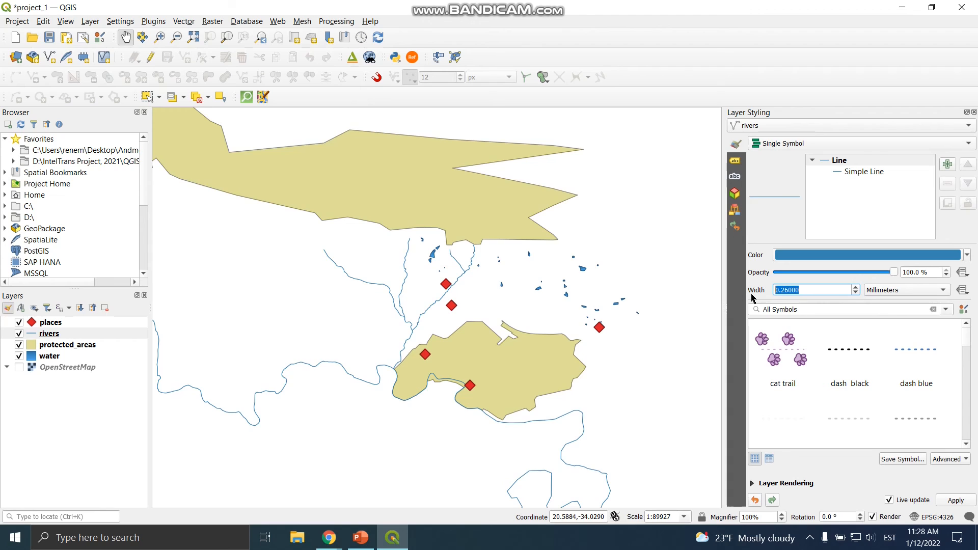
pyautogui.write('1')
pyautogui.moveTo(786, 289); pyautogui.dragTo(770, 288)
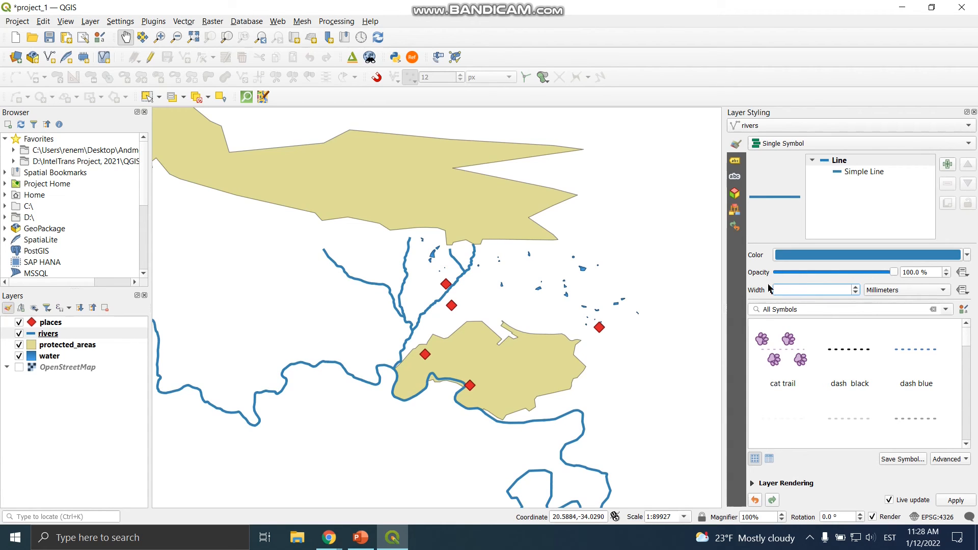
pyautogui.write('0.')
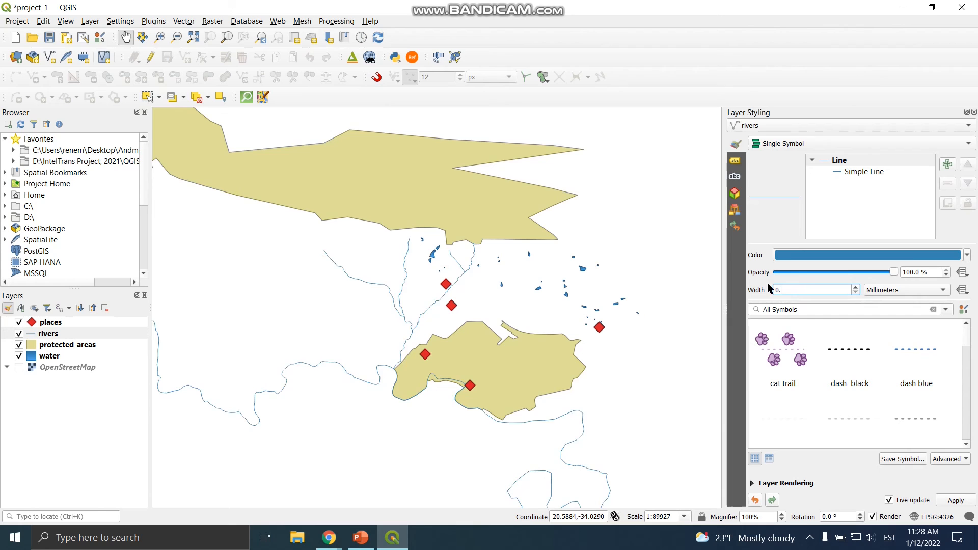
pyautogui.write('8')
pyautogui.press('Return')
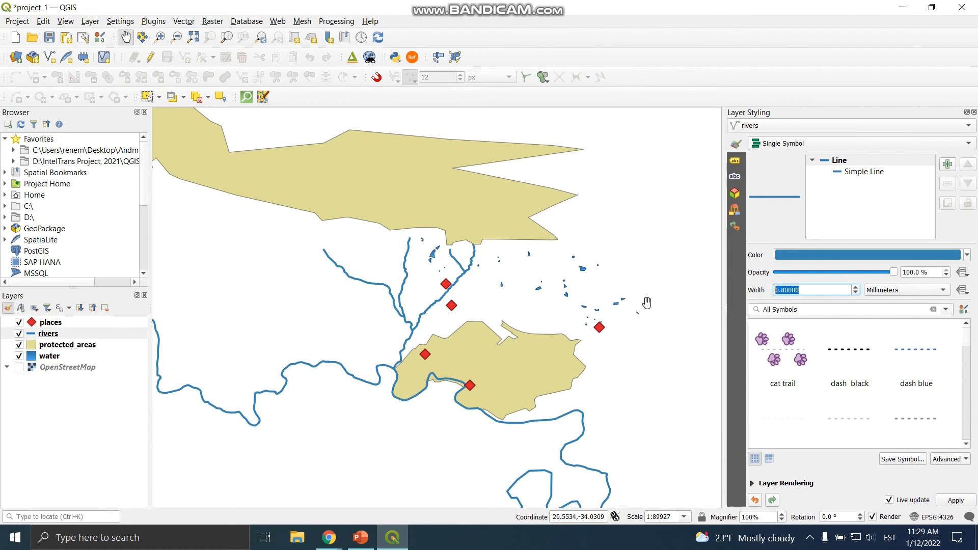
# - Close the layer styling settings and select the places layer
pyautogui.moveTo(646, 303); pyautogui.dragTo(468, 282)
pyautogui.moveTo(333, 408); pyautogui.dragTo(500, 415)
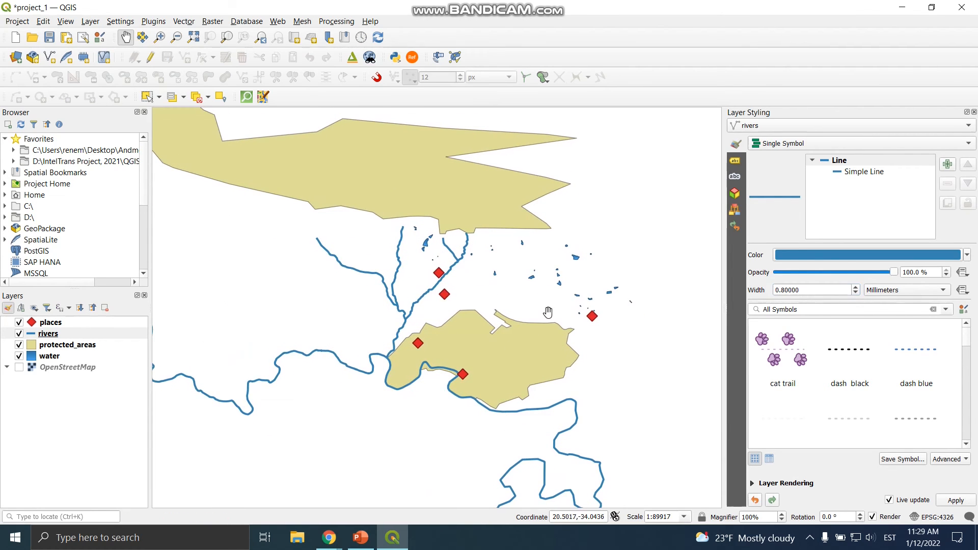
pyautogui.click(974, 112)
pyautogui.moveTo(601, 338); pyautogui.dragTo(530, 323)
pyautogui.click(55, 323)
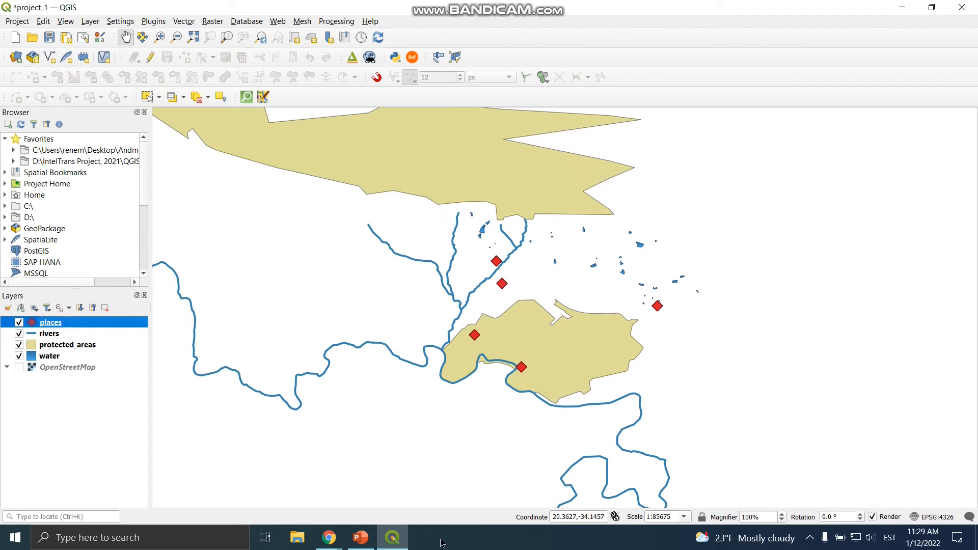
# - Switch to the PowerPoint presentation and view the second "Try yourself" slide and the "Conclusion" slide
pyautogui.click(361, 537)
pyautogui.scroll(-4, 75, 296)
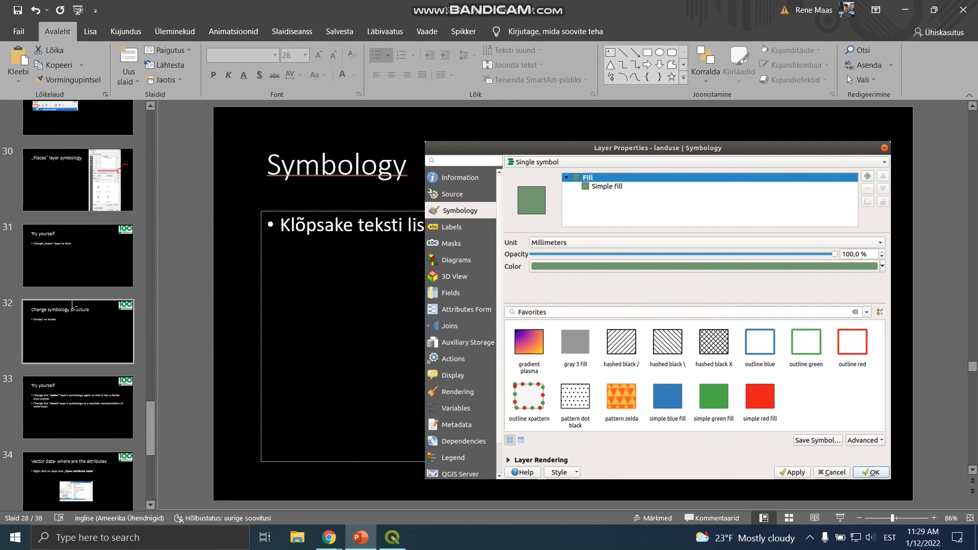
pyautogui.click(76, 297)
pyautogui.scroll(-3, 75, 297)
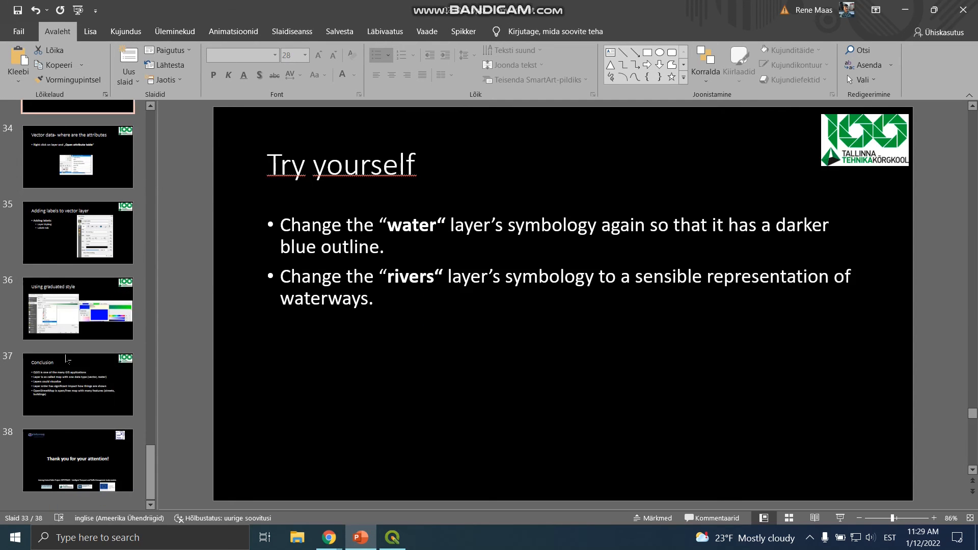
pyautogui.click(77, 384)
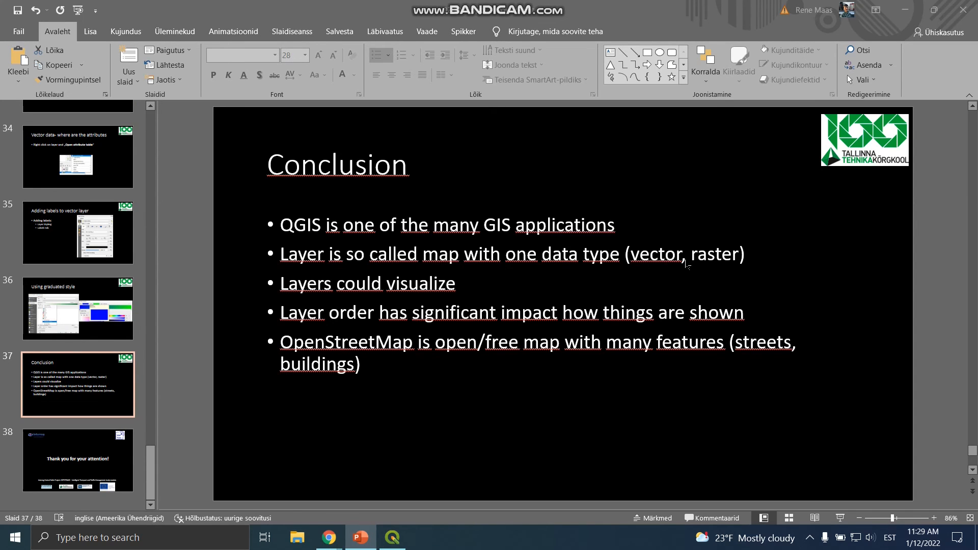
pyautogui.click(662, 263)
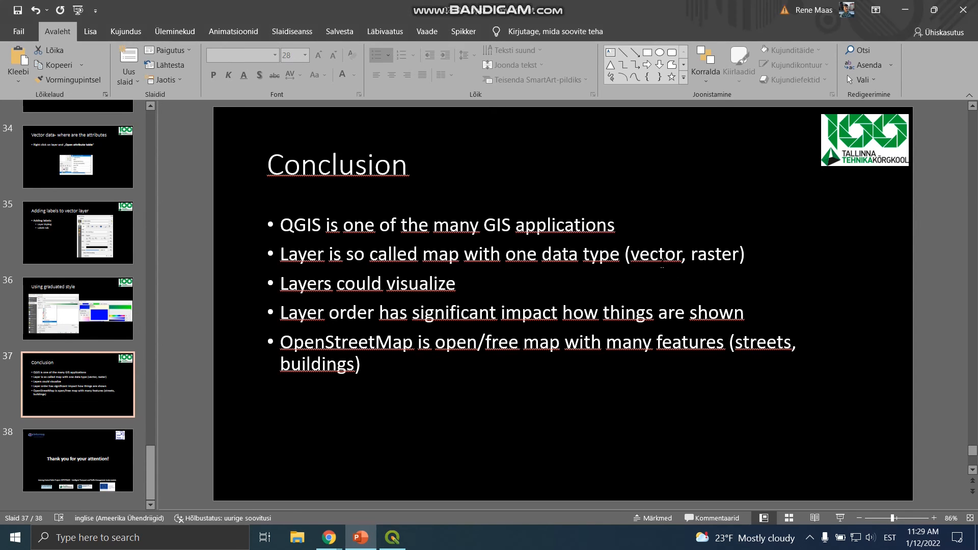
# - Switch back to QGIS and save the changes to project_1
pyautogui.click(398, 541)
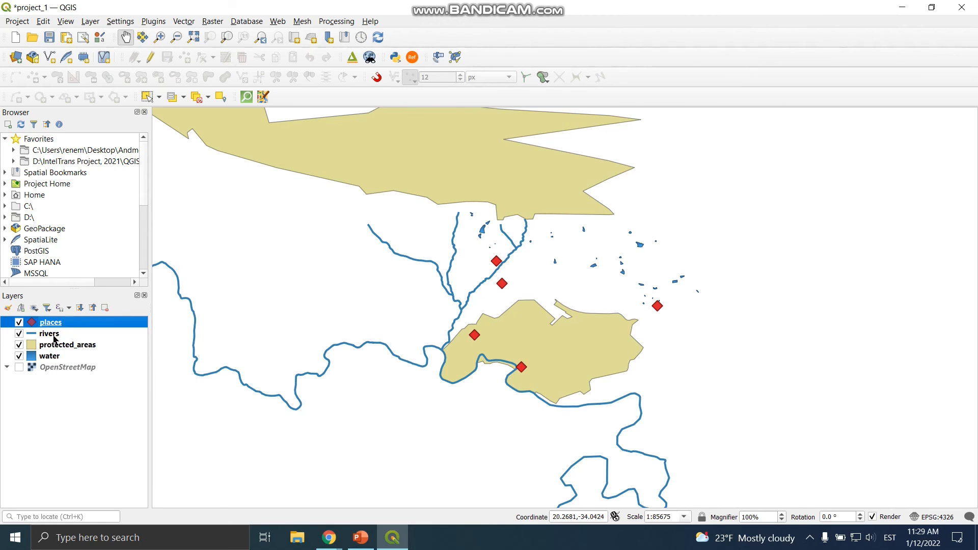
pyautogui.click(51, 335)
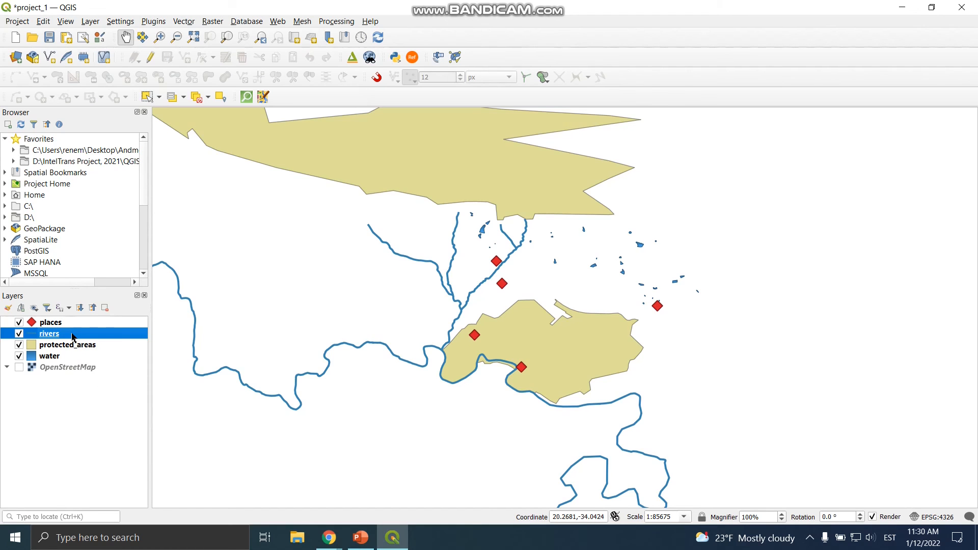
pyautogui.click(79, 403)
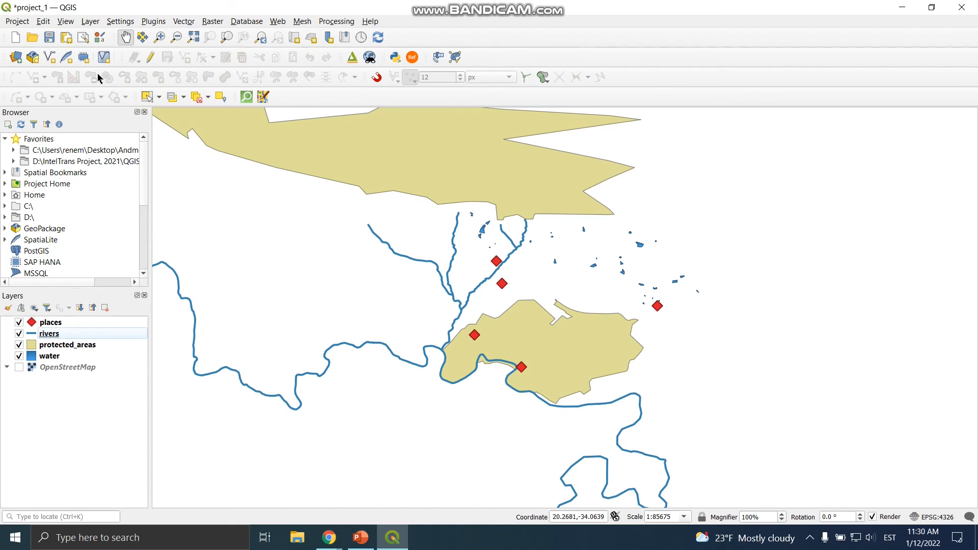
pyautogui.click(49, 38)
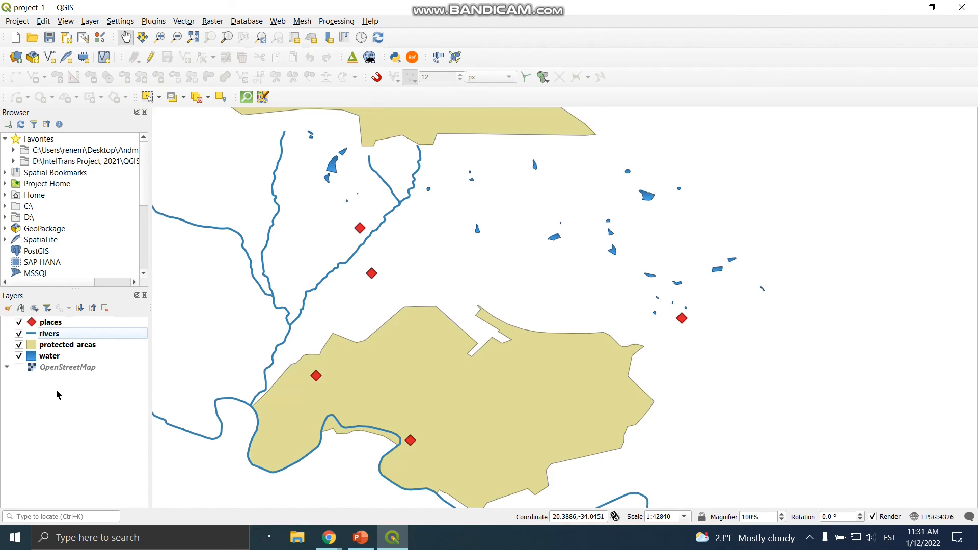
# - Open the attribute table of the places layer
pyautogui.click(58, 325)
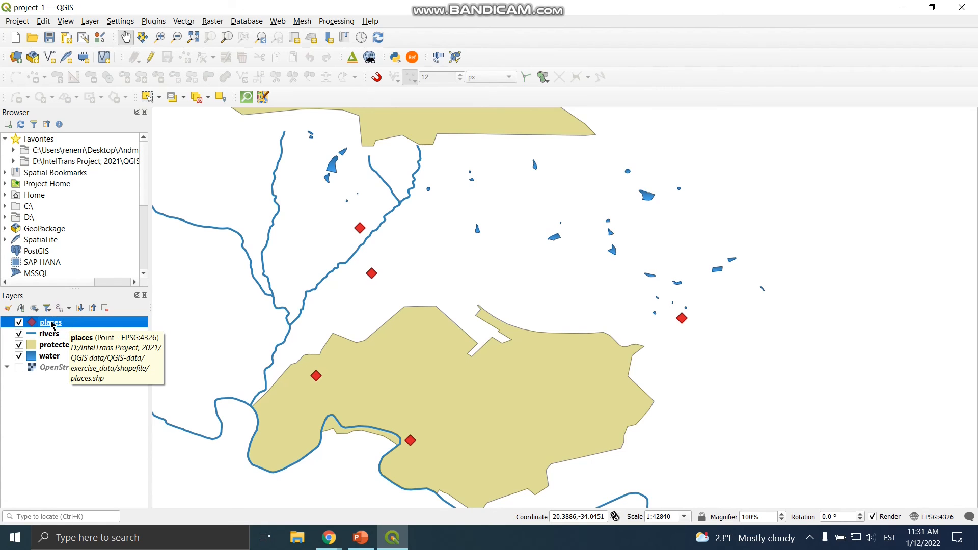
pyautogui.rightClick(52, 325)
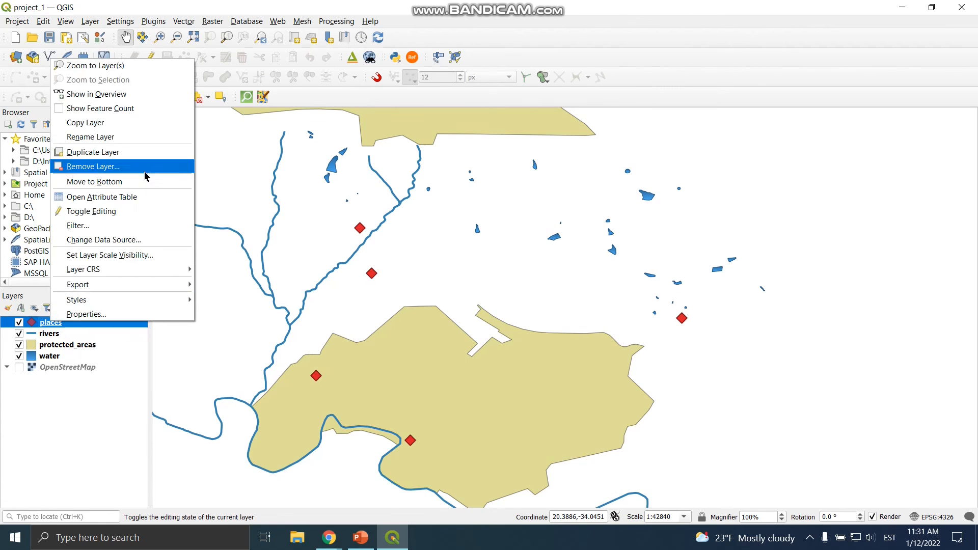
pyautogui.click(128, 198)
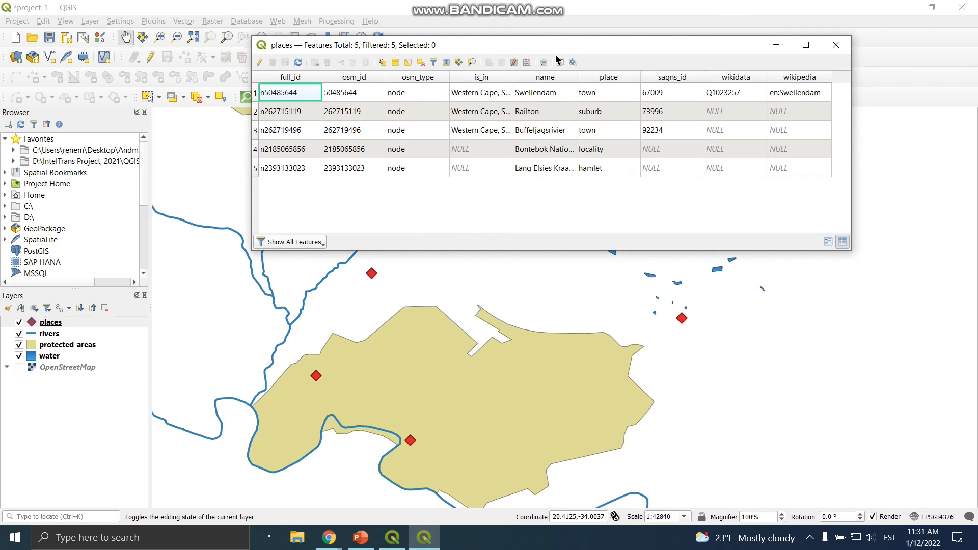
# - Dock the places attribute table beneath the map and reduce its height to enlarge the map
pyautogui.moveTo(565, 46); pyautogui.dragTo(557, 124)
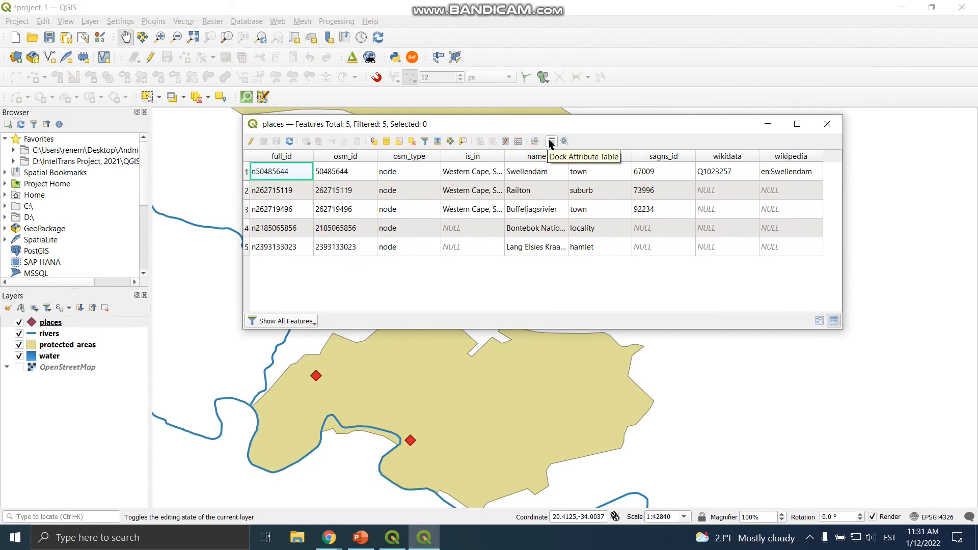
pyautogui.click(550, 143)
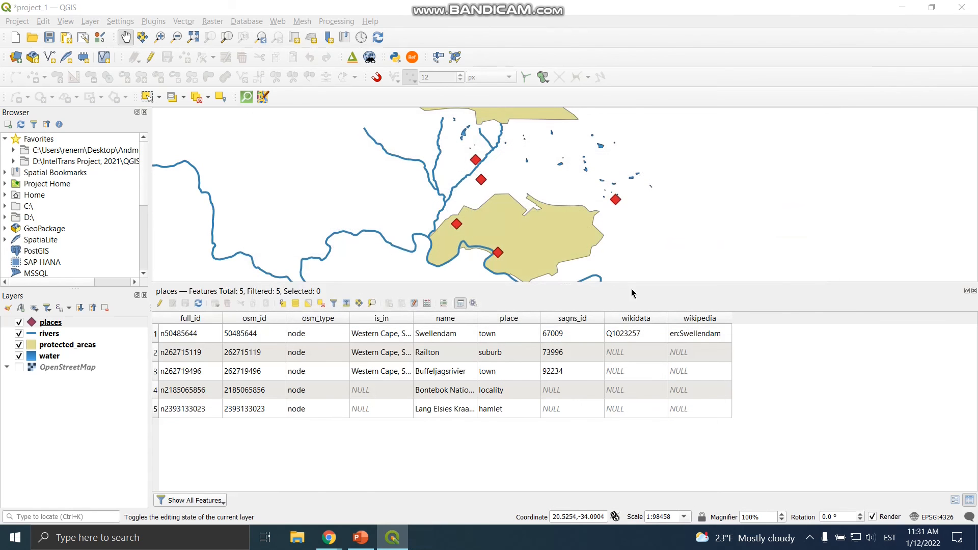
pyautogui.moveTo(635, 284); pyautogui.dragTo(631, 355)
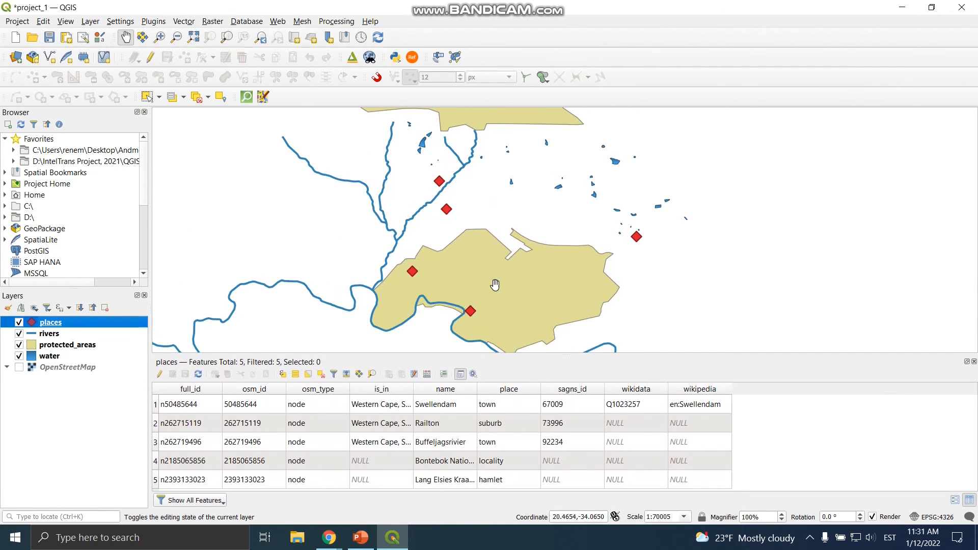
# - Select the Swellendam record in the places attribute table to highlight its point on the map
pyautogui.moveTo(518, 278); pyautogui.dragTo(451, 267)
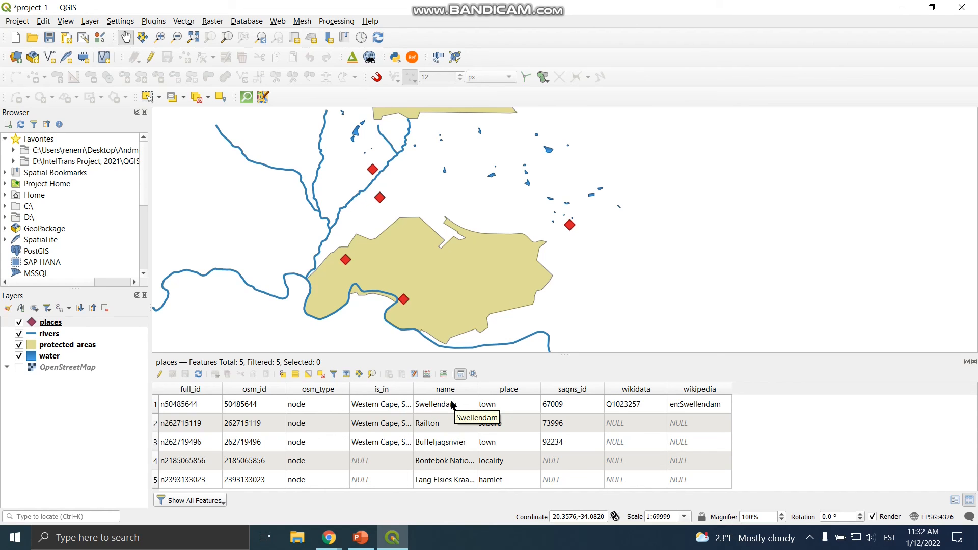
pyautogui.click(155, 405)
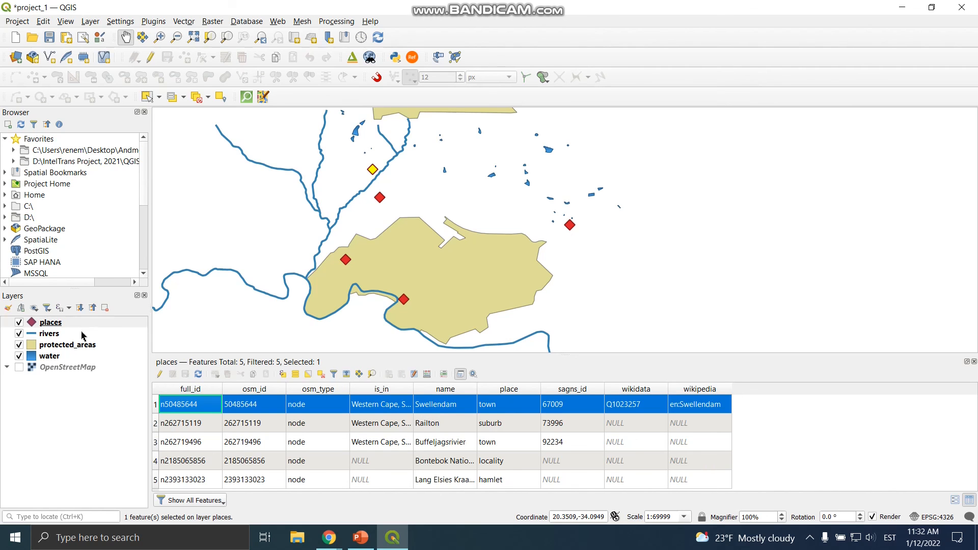
# - Open the layer styling settings for the places layer and turn on Single Labels
pyautogui.click(53, 324)
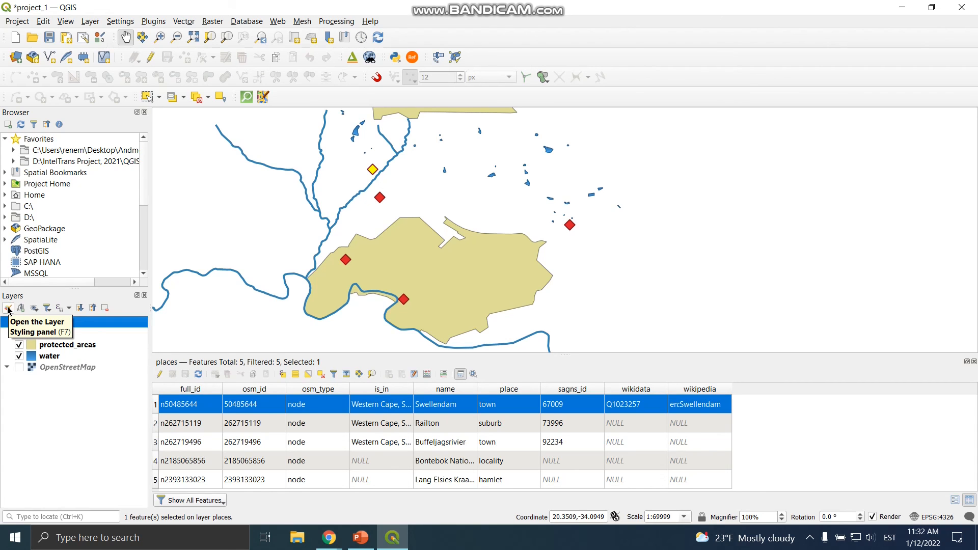
pyautogui.click(8, 309)
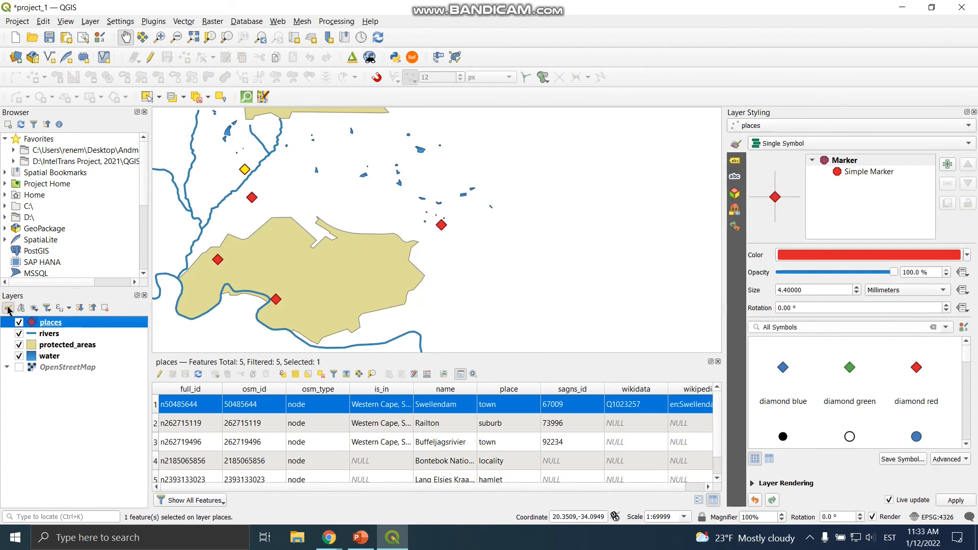
pyautogui.click(737, 165)
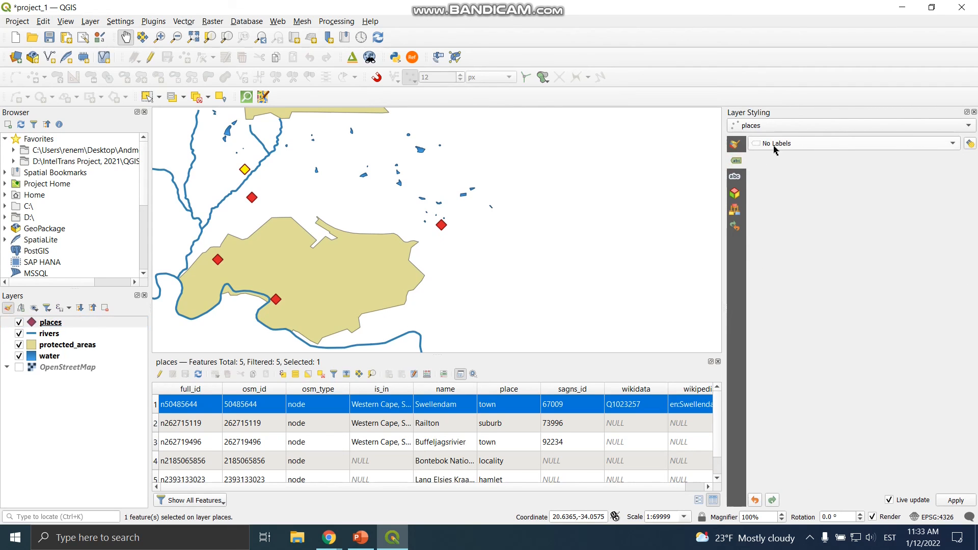
pyautogui.click(840, 143)
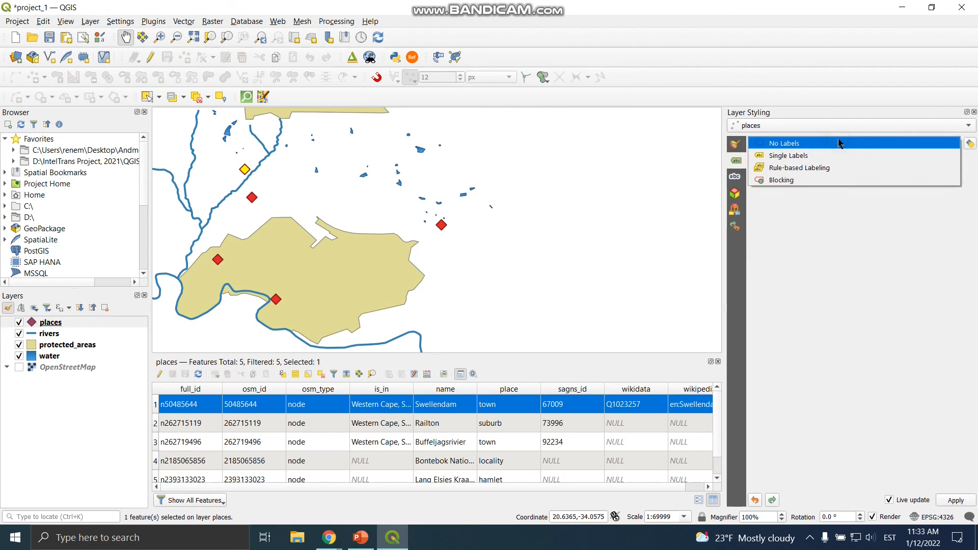
pyautogui.click(798, 156)
pyautogui.moveTo(429, 259); pyautogui.dragTo(508, 247)
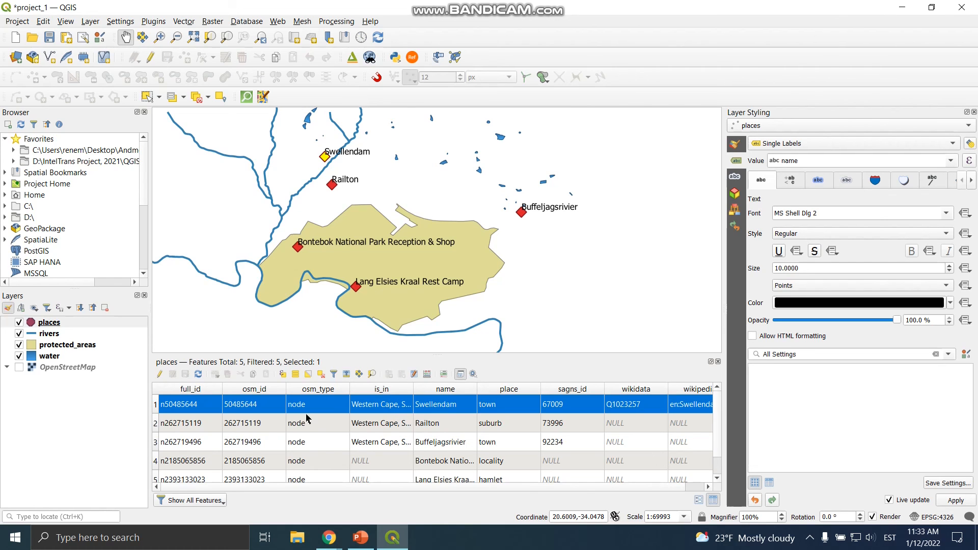
# - Reselect the Swellendam record and set the places layer's label value to the place field
pyautogui.click(153, 410)
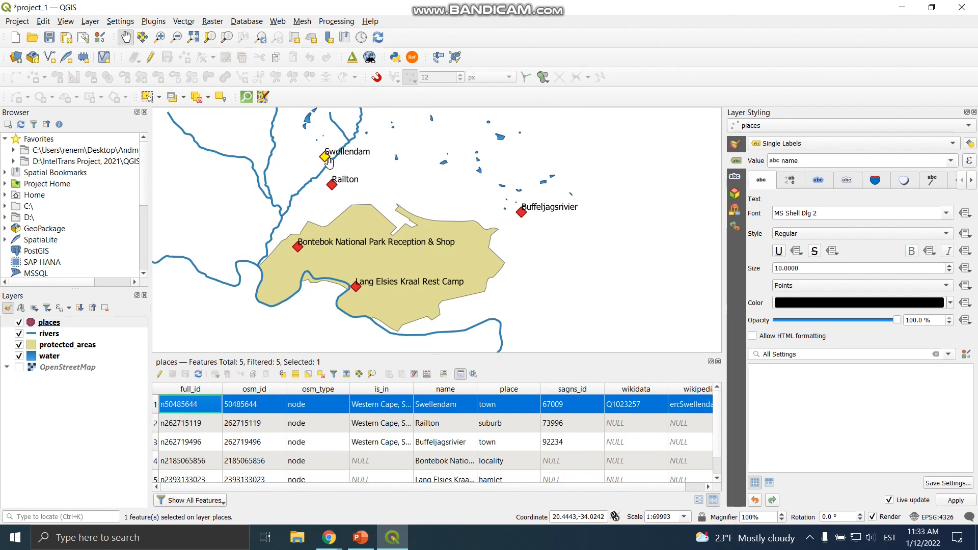
pyautogui.moveTo(337, 165); pyautogui.dragTo(361, 180)
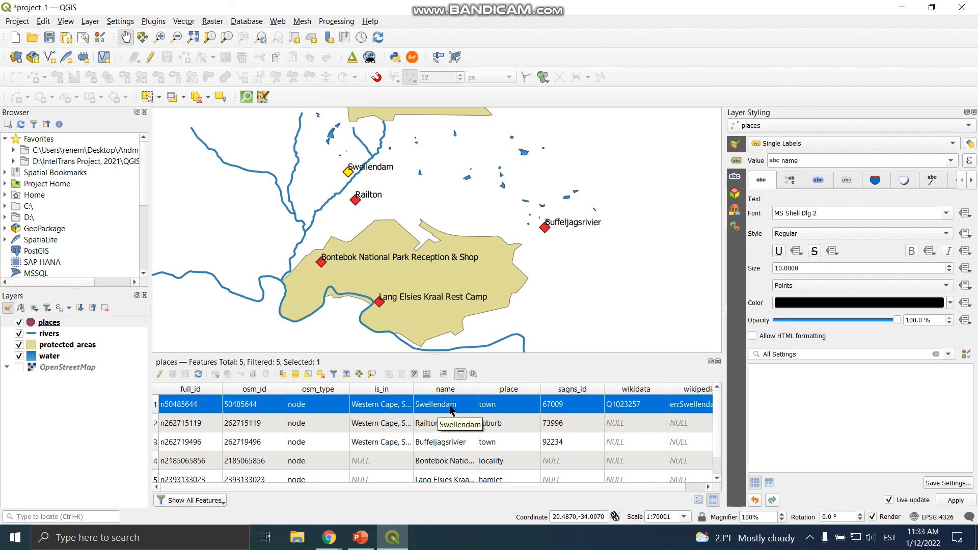
pyautogui.click(951, 161)
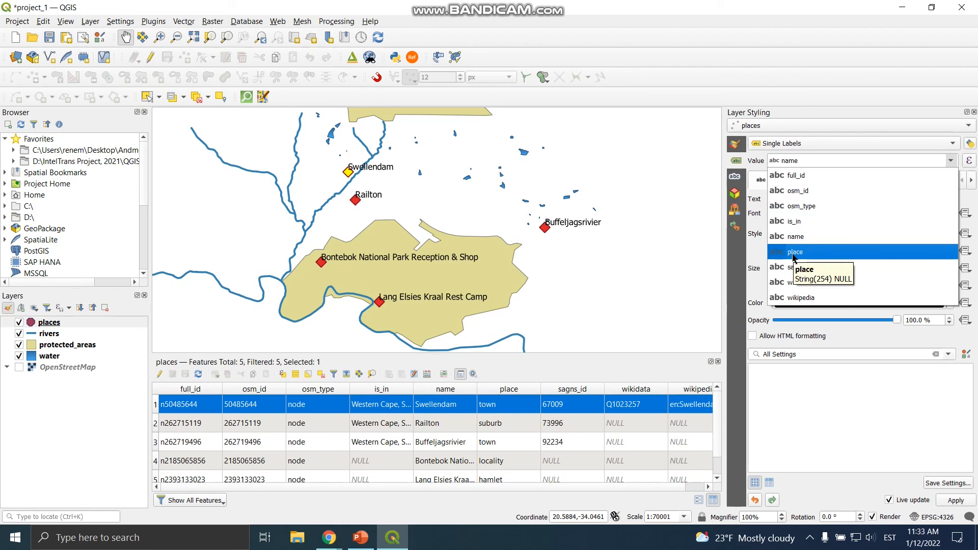
pyautogui.click(793, 254)
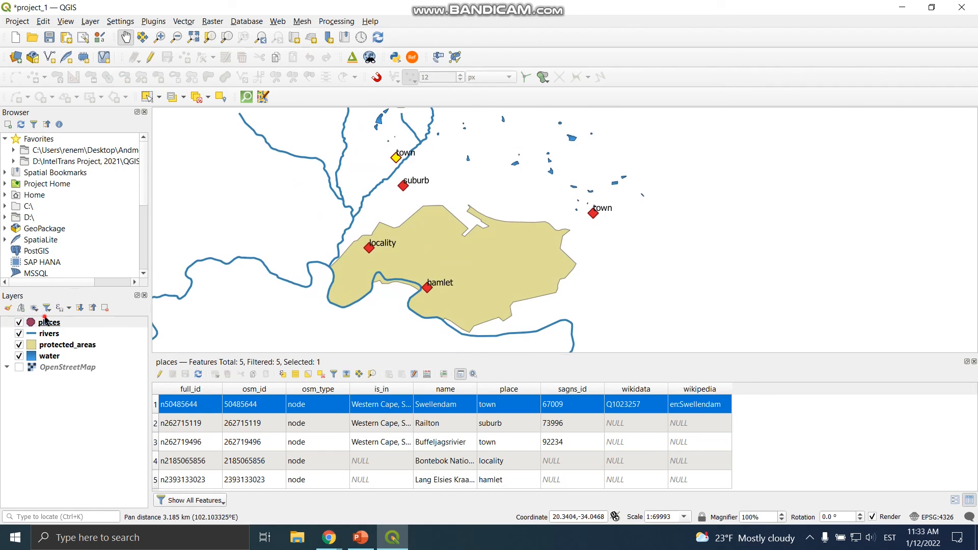
# - Close the places attribute table and save the changes to project_1
pyautogui.click(45, 321)
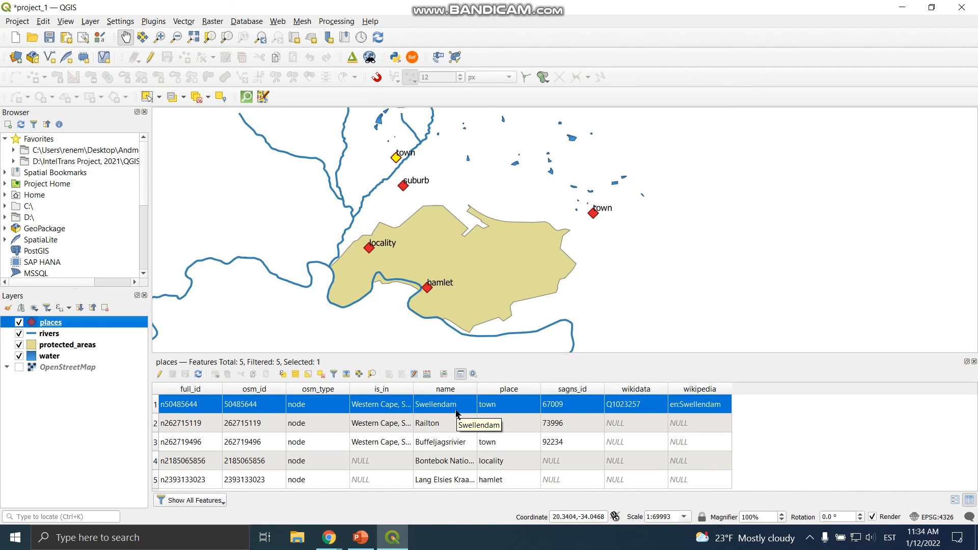
pyautogui.click(155, 405)
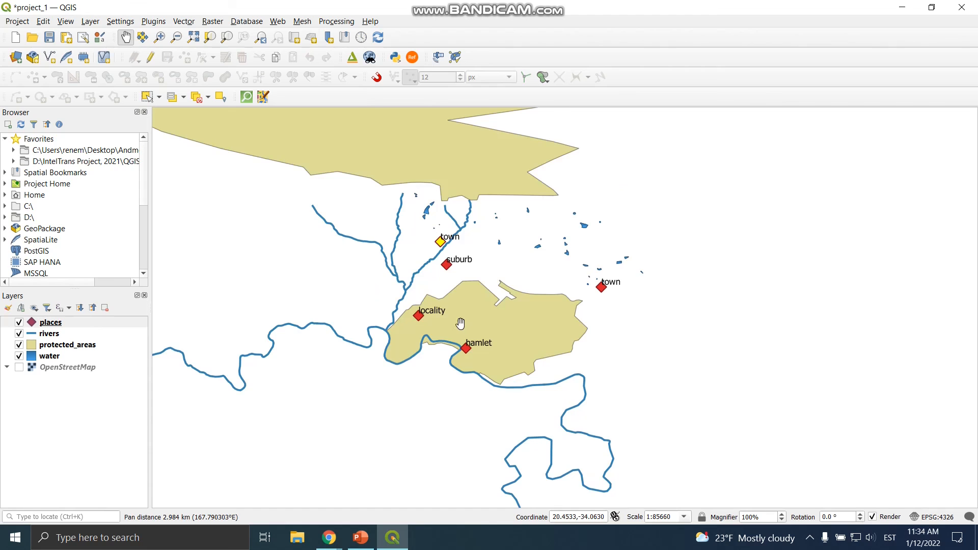
pyautogui.click(99, 437)
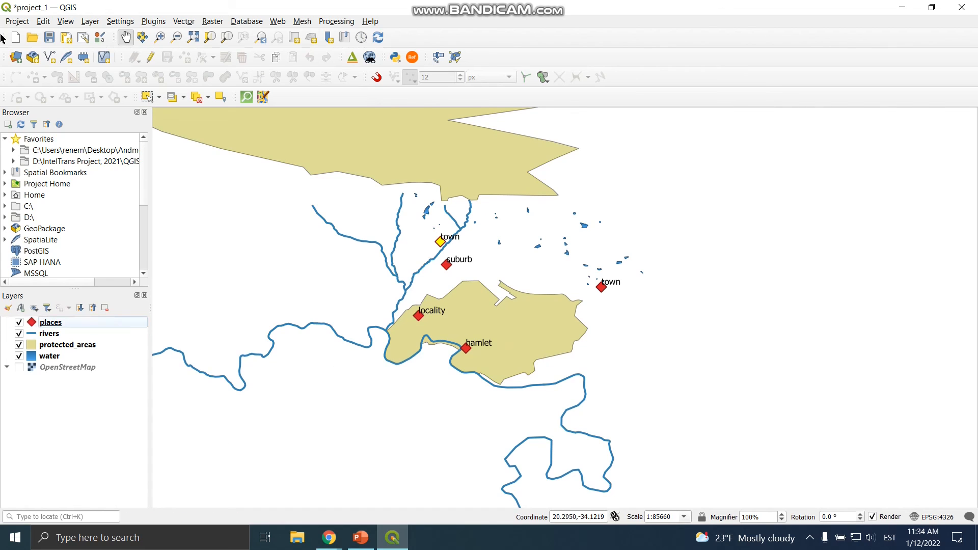
pyautogui.click(52, 38)
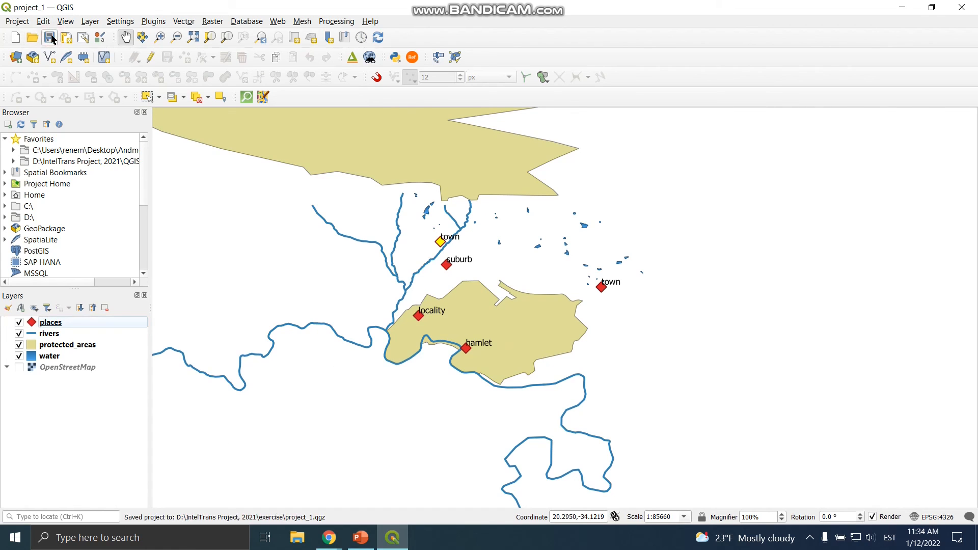